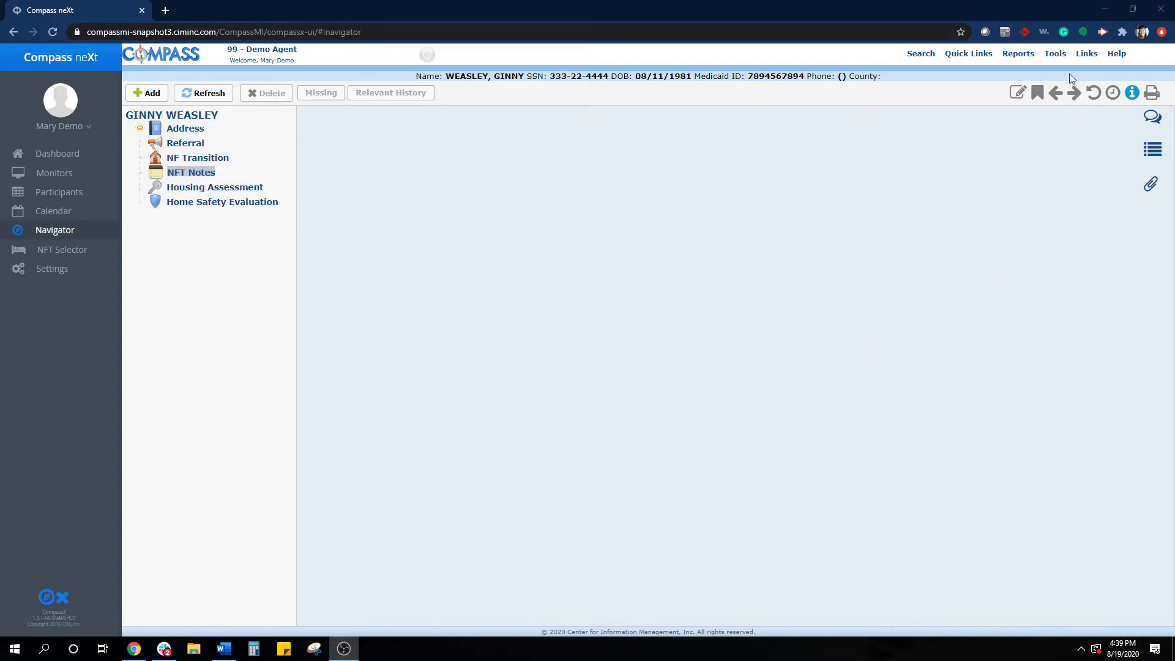
- Open the DEMONFT user's profile in user management and check the user permissions for NFT Notes
{"action": "left_click", "coordinate": [1055, 53]}
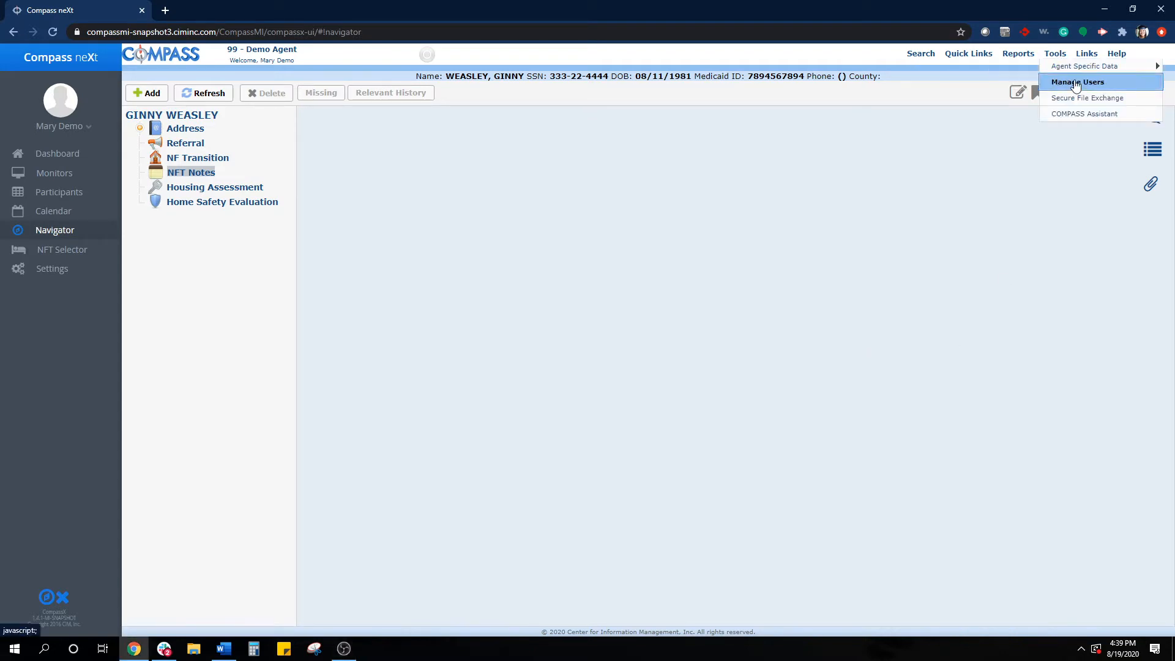
{"action": "left_click", "coordinate": [1075, 83]}
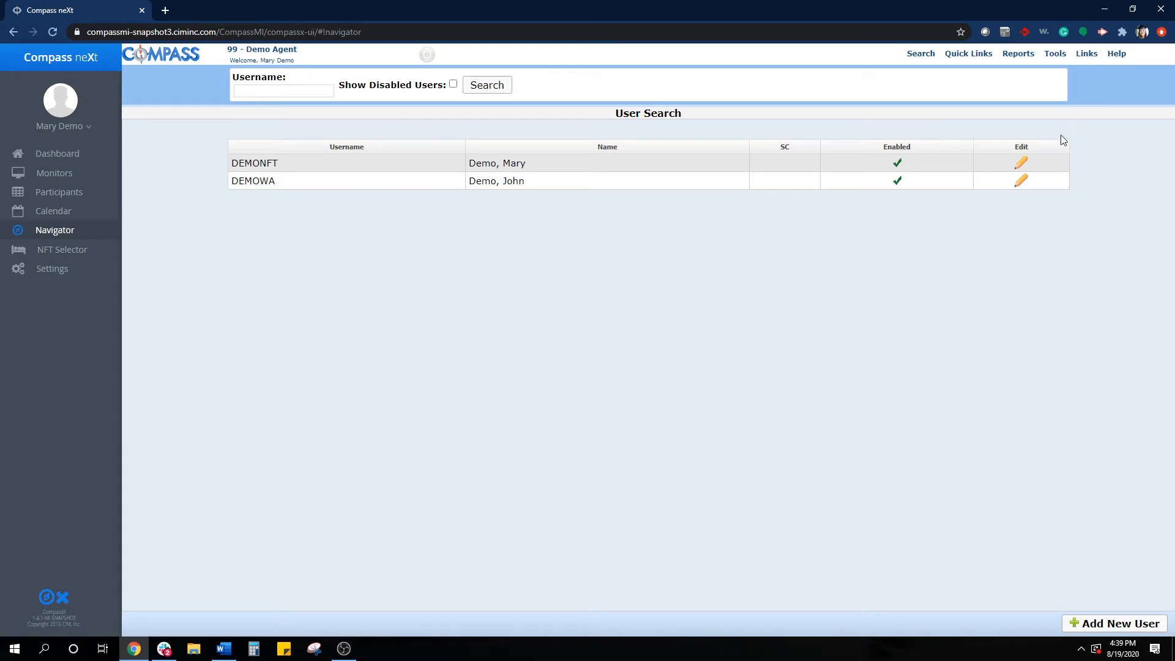
{"action": "left_click", "coordinate": [1021, 164]}
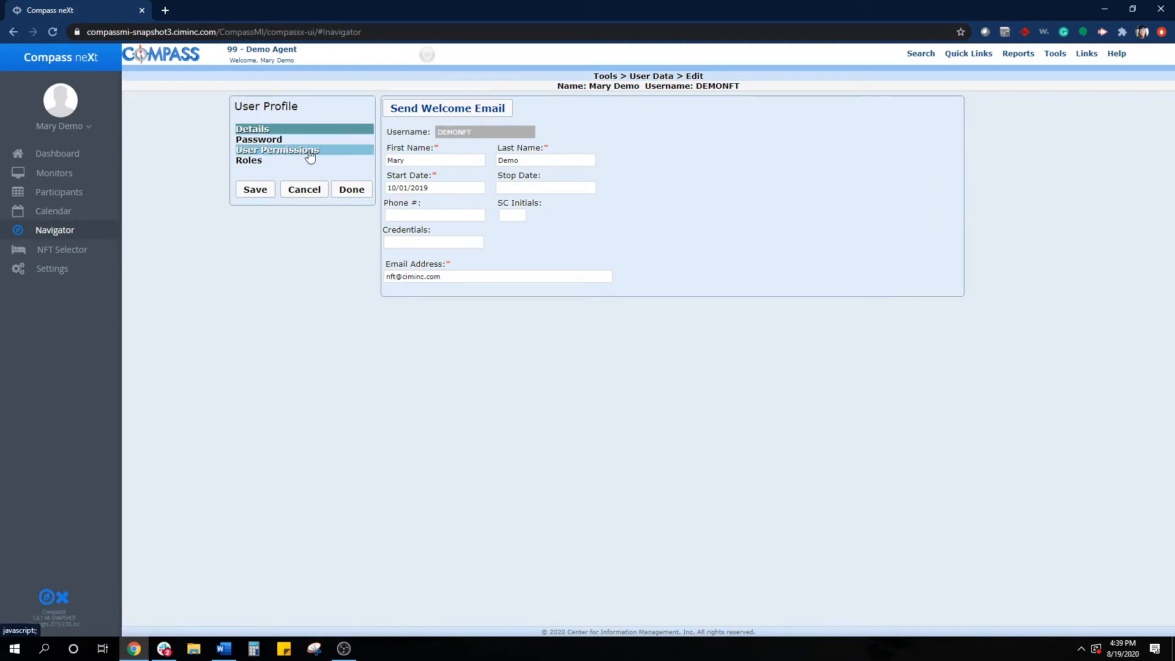
{"action": "left_click", "coordinate": [313, 154]}
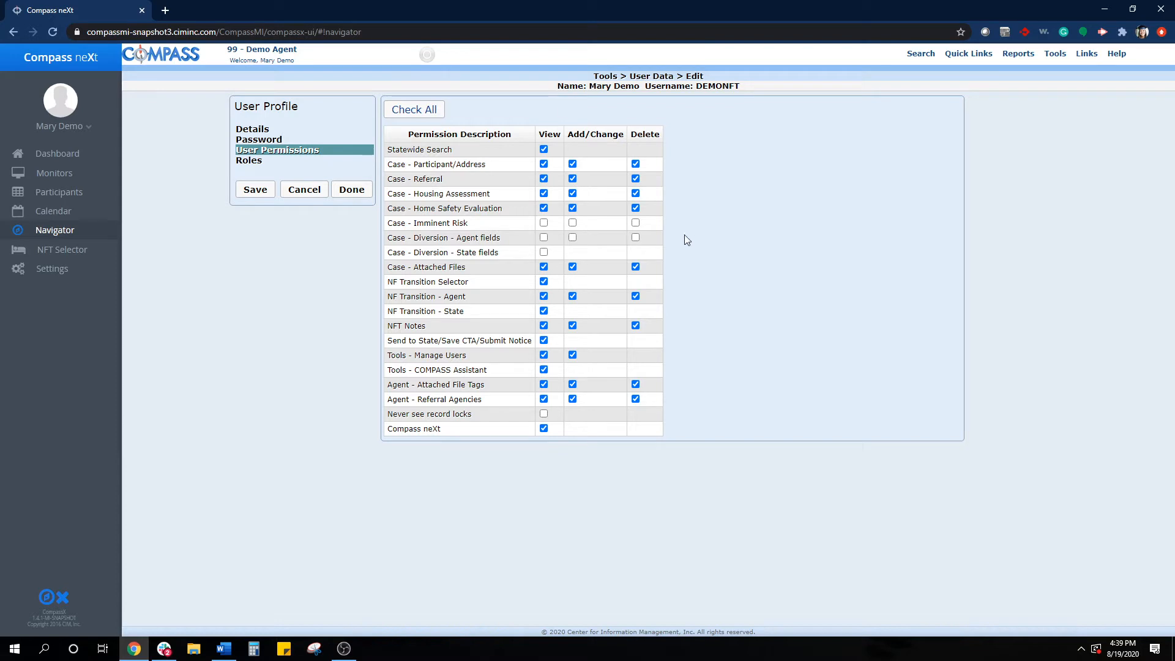
{"action": "left_click", "coordinate": [401, 326]}
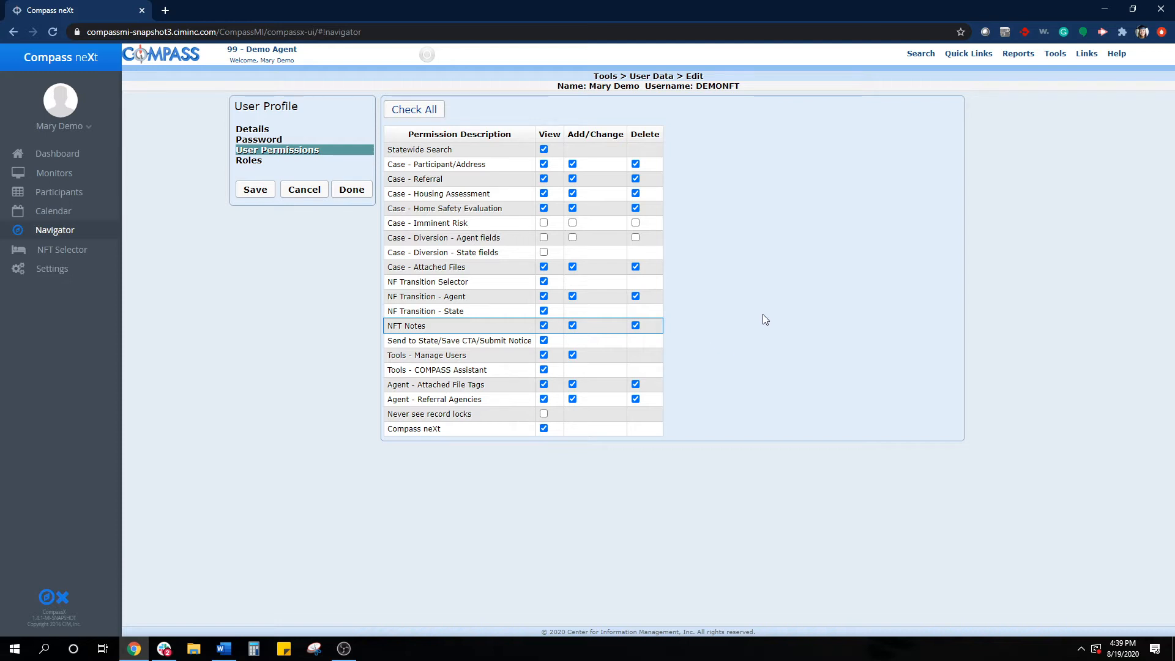
- Open the most recently viewed participant's record and go to its NFT Notes section
{"action": "left_click", "coordinate": [991, 54]}
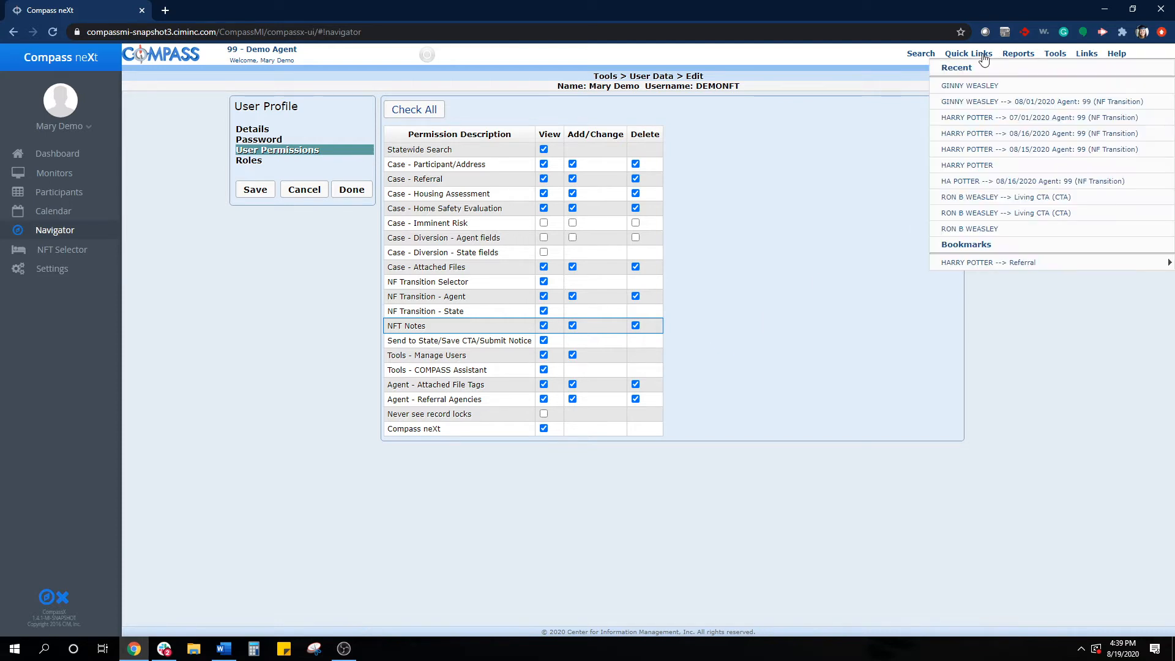
{"action": "left_click", "coordinate": [971, 85]}
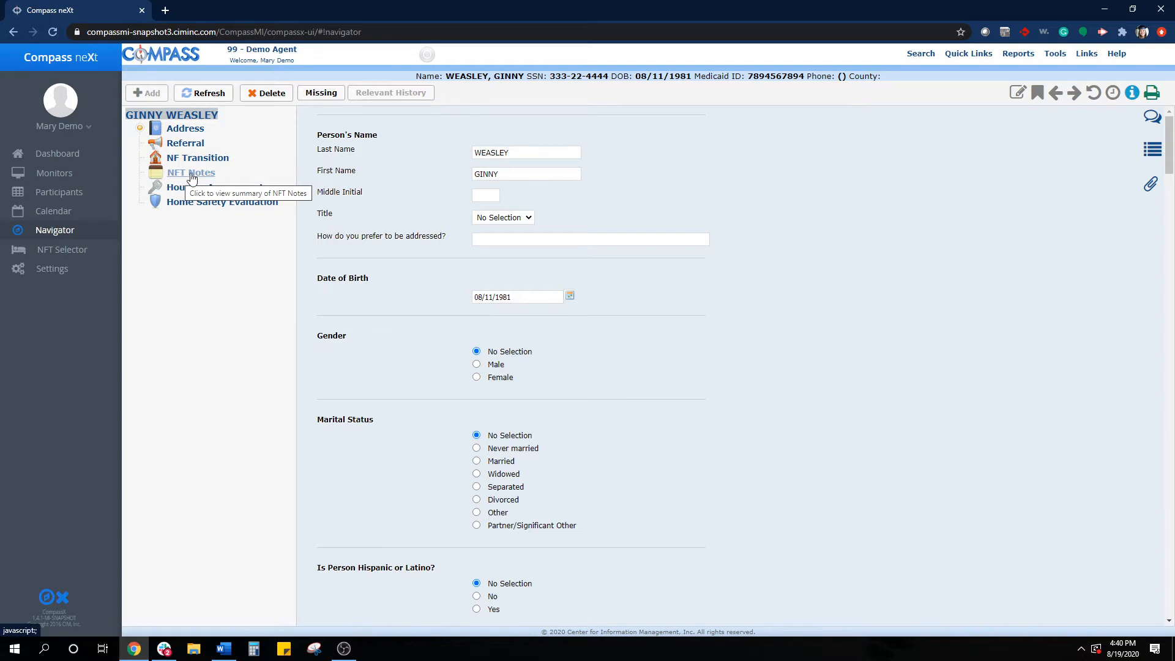
{"action": "left_click", "coordinate": [192, 175]}
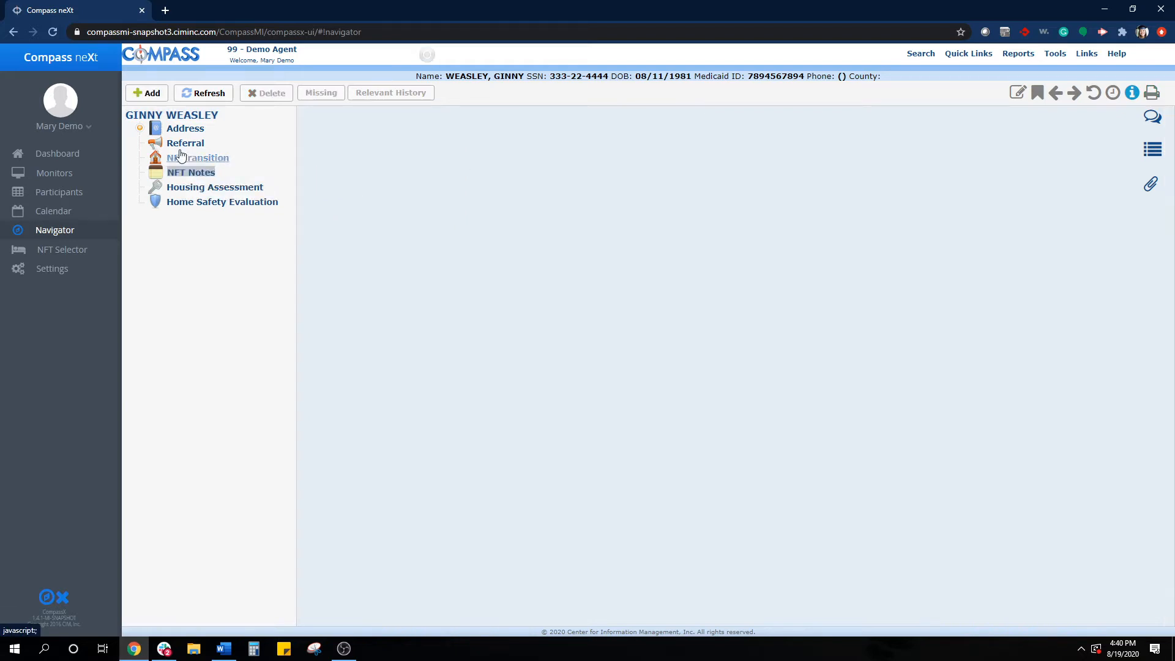
- Add an NFT note of type Pre-Meeting Contact, keeping the default date and time
{"action": "left_click", "coordinate": [147, 96]}
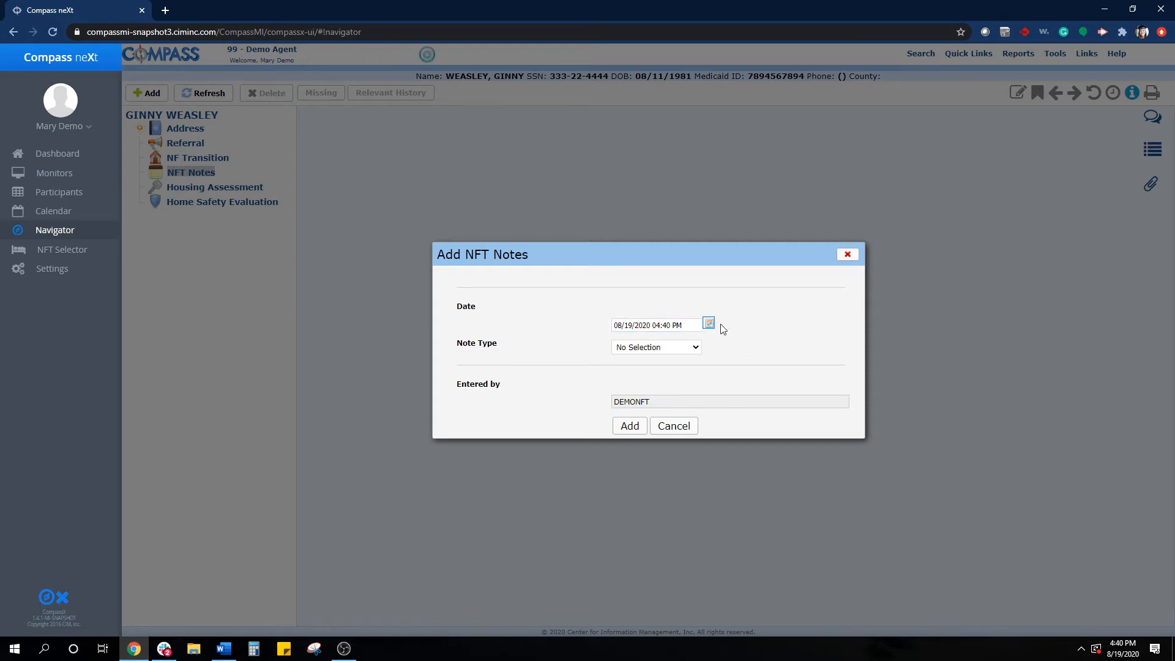
{"action": "left_click", "coordinate": [708, 323]}
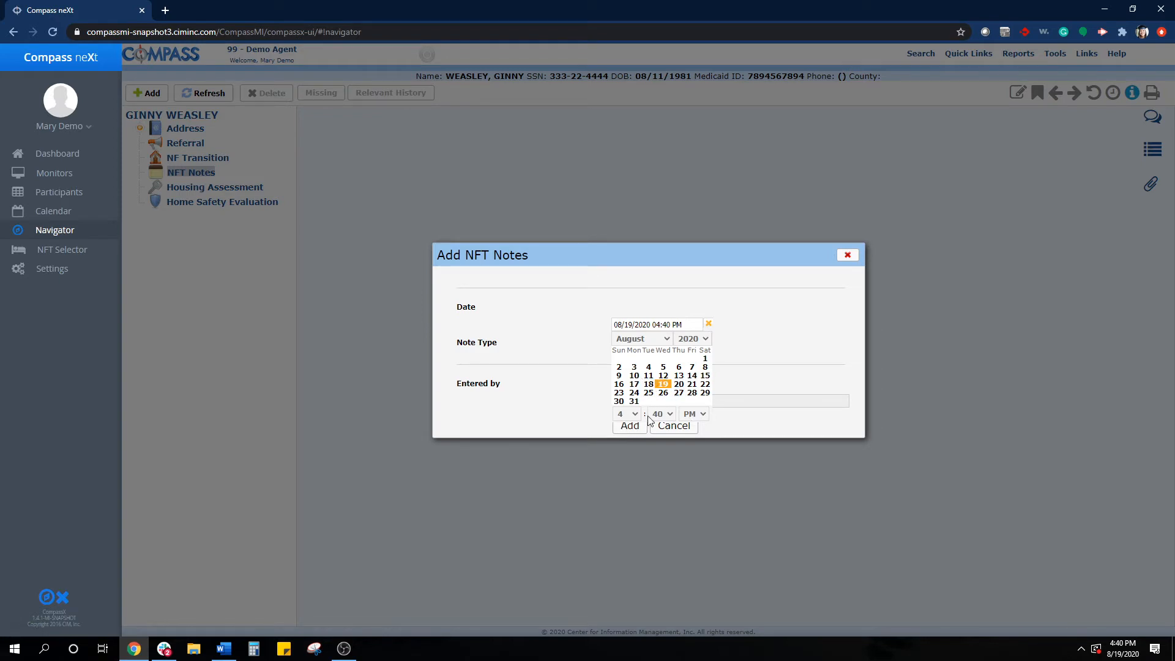
{"action": "left_click", "coordinate": [710, 326]}
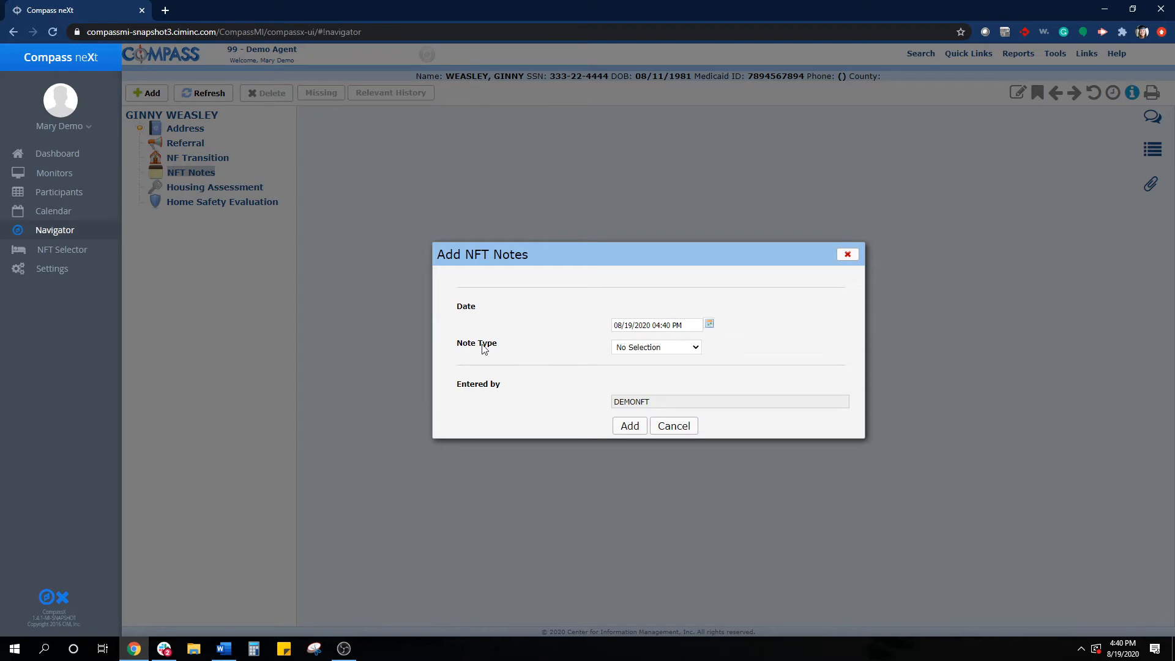
{"action": "left_click", "coordinate": [697, 350]}
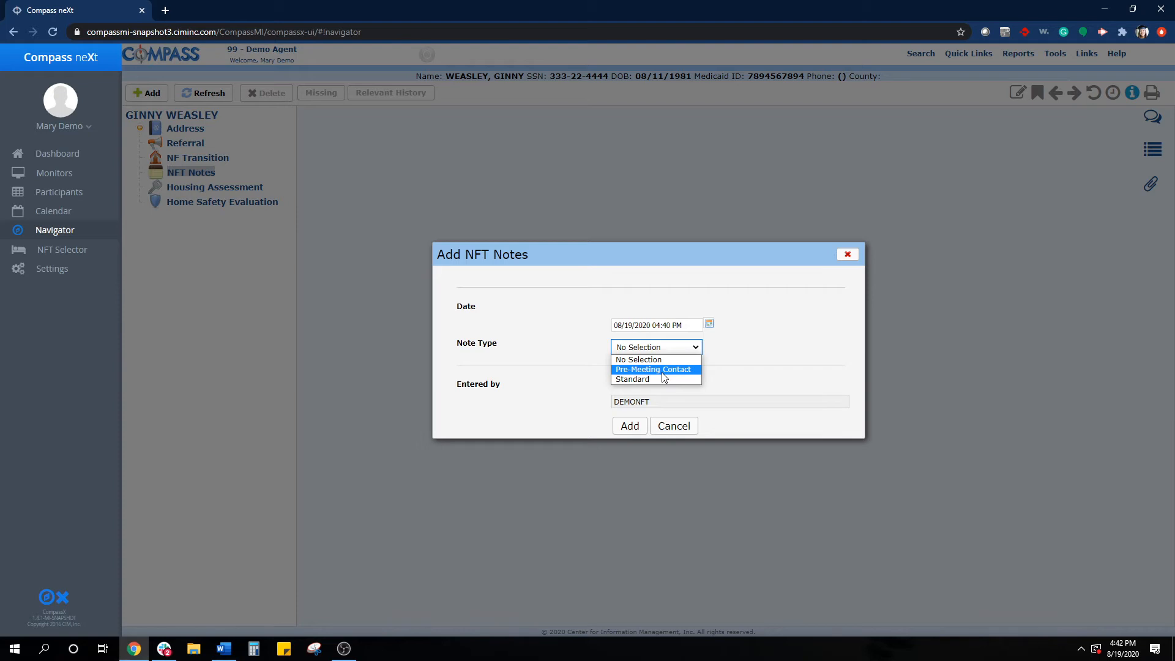
{"action": "left_click", "coordinate": [663, 373]}
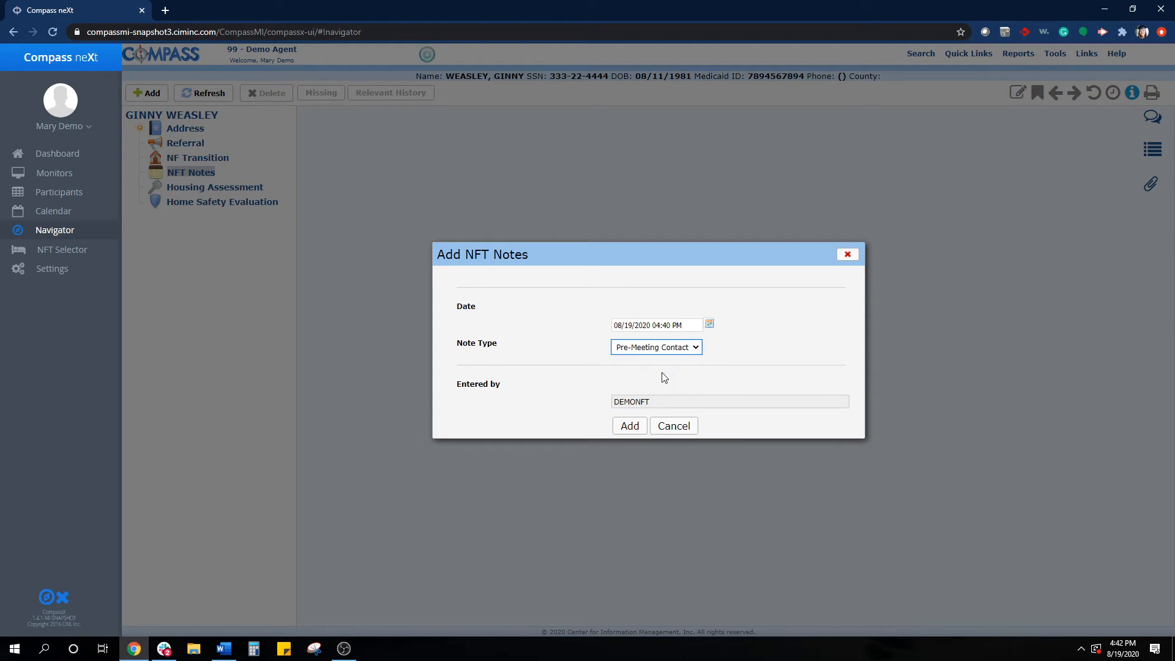
{"action": "left_click", "coordinate": [626, 429]}
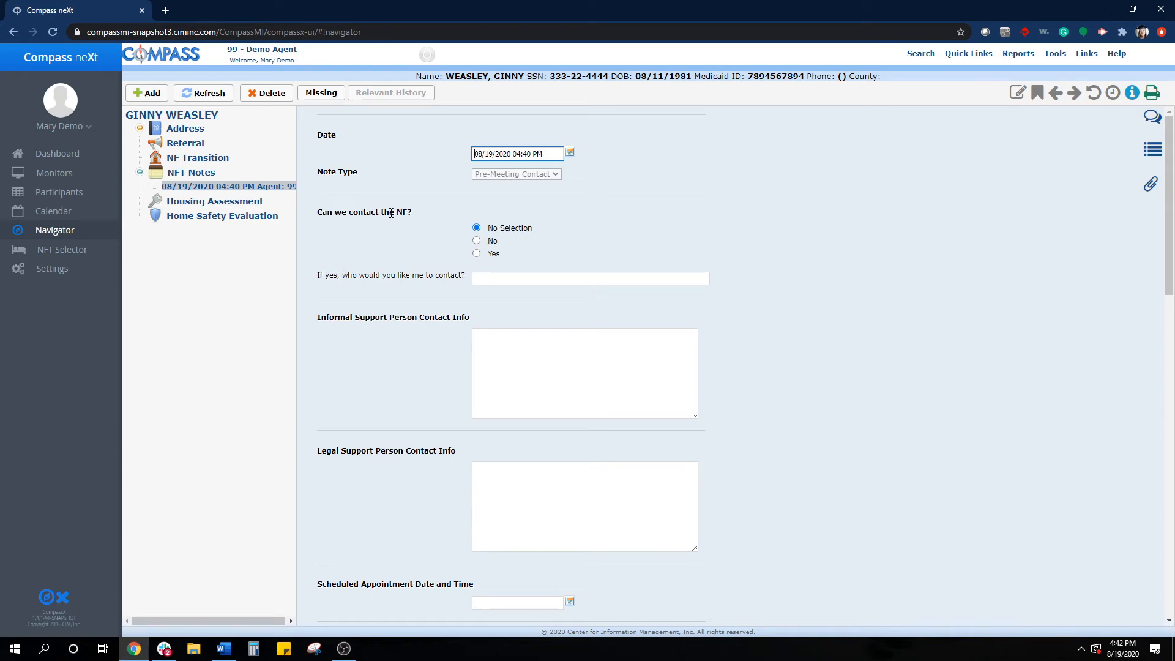
- Look through the whole Pre-Meeting Contact note form, from the NF contact question to the entered date
{"action": "scroll", "coordinate": [411, 220], "scroll_direction": "down", "scroll_amount": 5}
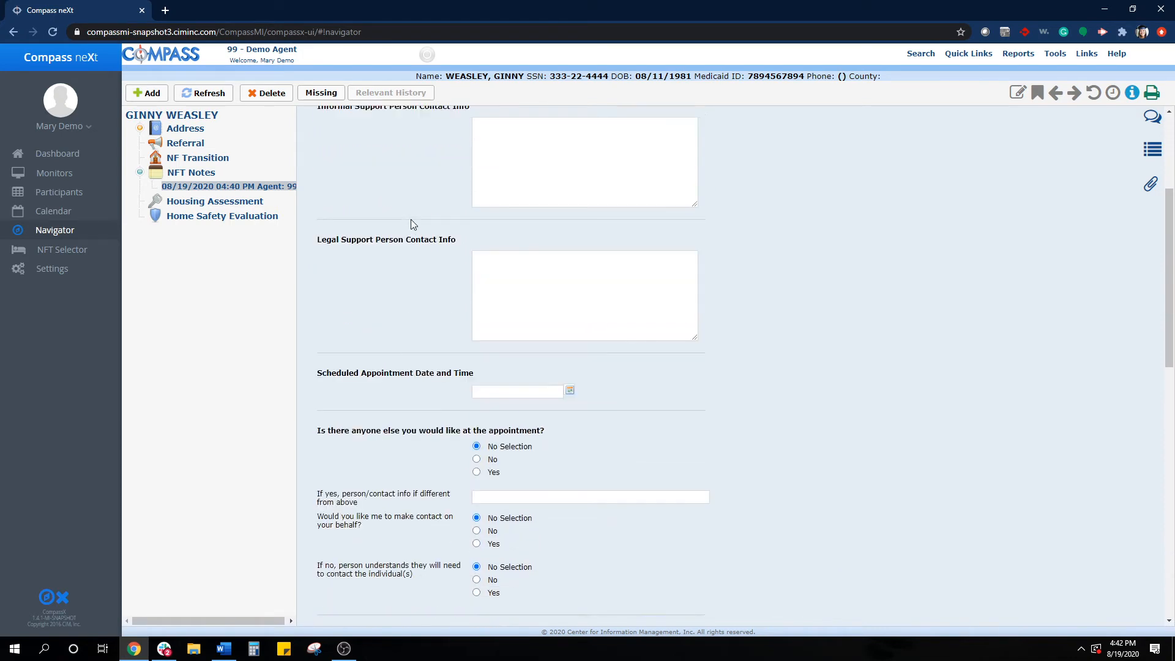
{"action": "scroll", "coordinate": [411, 224], "scroll_direction": "down", "scroll_amount": 3}
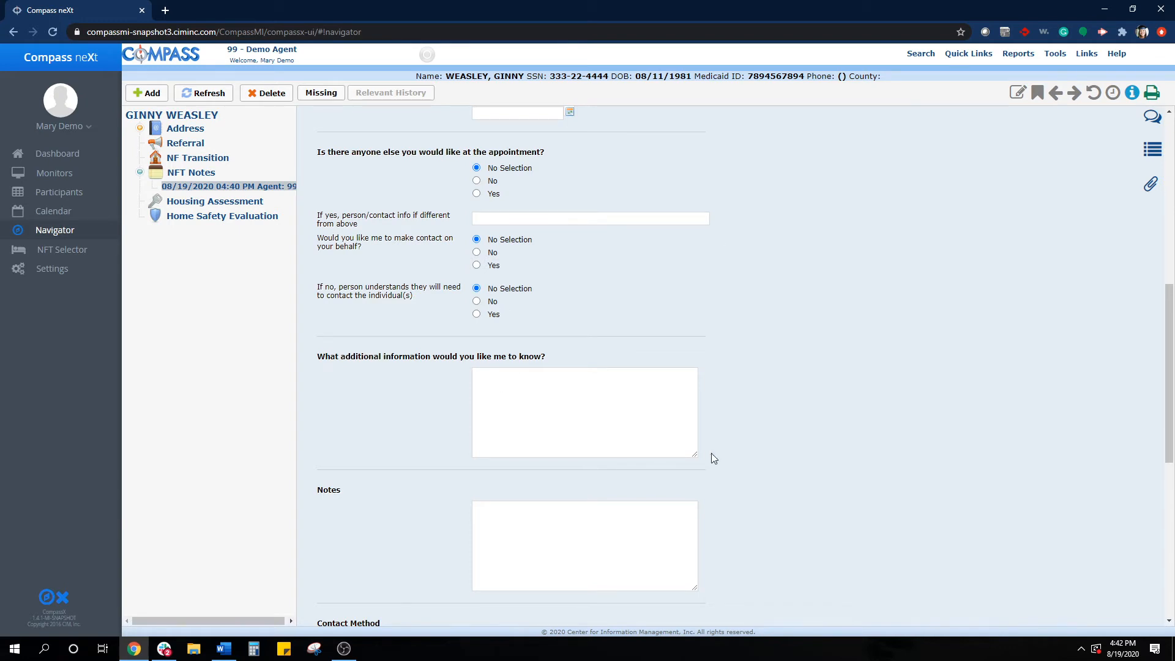
{"action": "scroll", "coordinate": [711, 454], "scroll_direction": "down", "scroll_amount": 5}
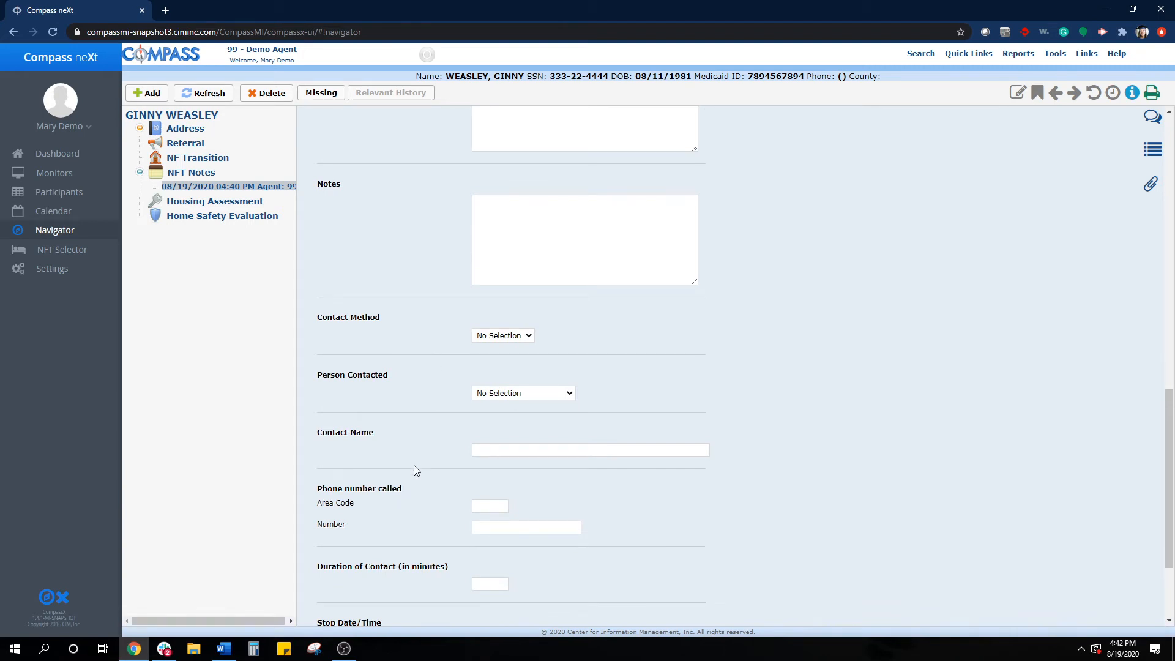
{"action": "scroll", "coordinate": [412, 467], "scroll_direction": "down", "scroll_amount": 2}
{"action": "scroll", "coordinate": [420, 389], "scroll_direction": "down", "scroll_amount": 1}
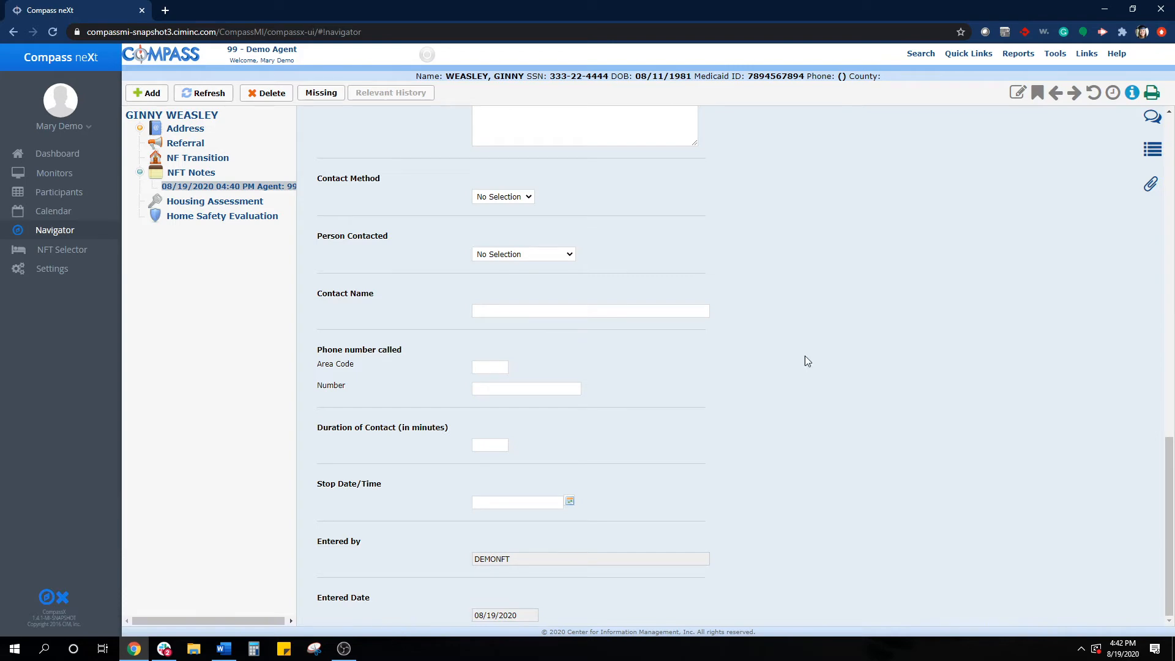
{"action": "scroll", "coordinate": [798, 369], "scroll_direction": "up", "scroll_amount": 2}
{"action": "scroll", "coordinate": [798, 369], "scroll_direction": "up", "scroll_amount": 11}
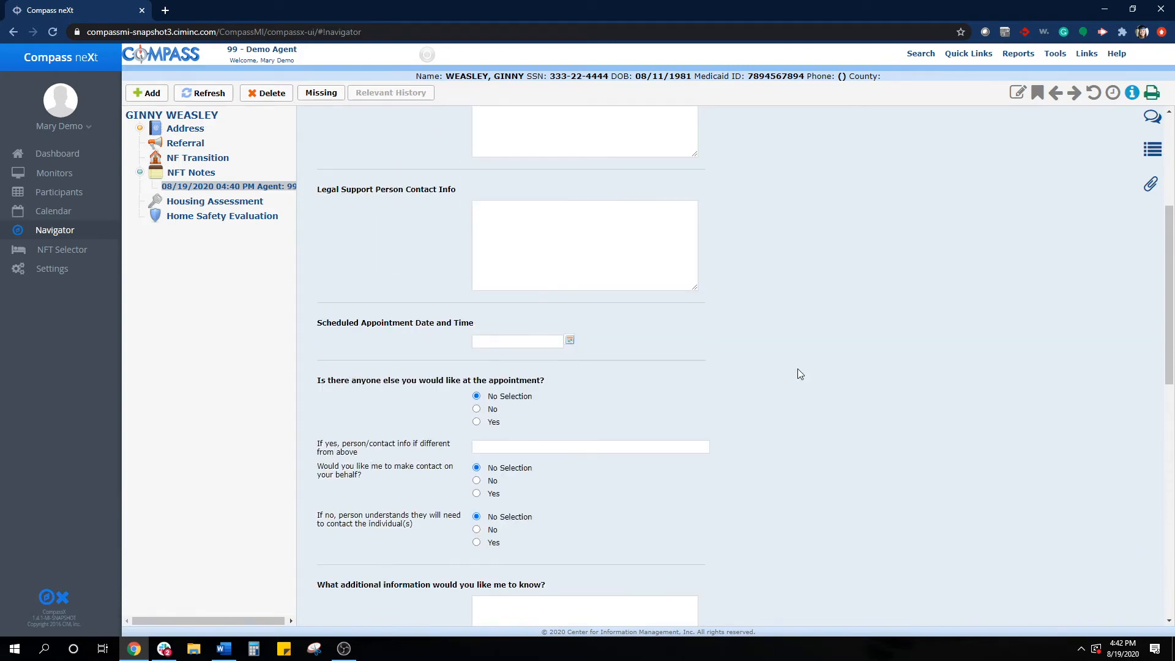
{"action": "scroll", "coordinate": [703, 401], "scroll_direction": "up", "scroll_amount": 3}
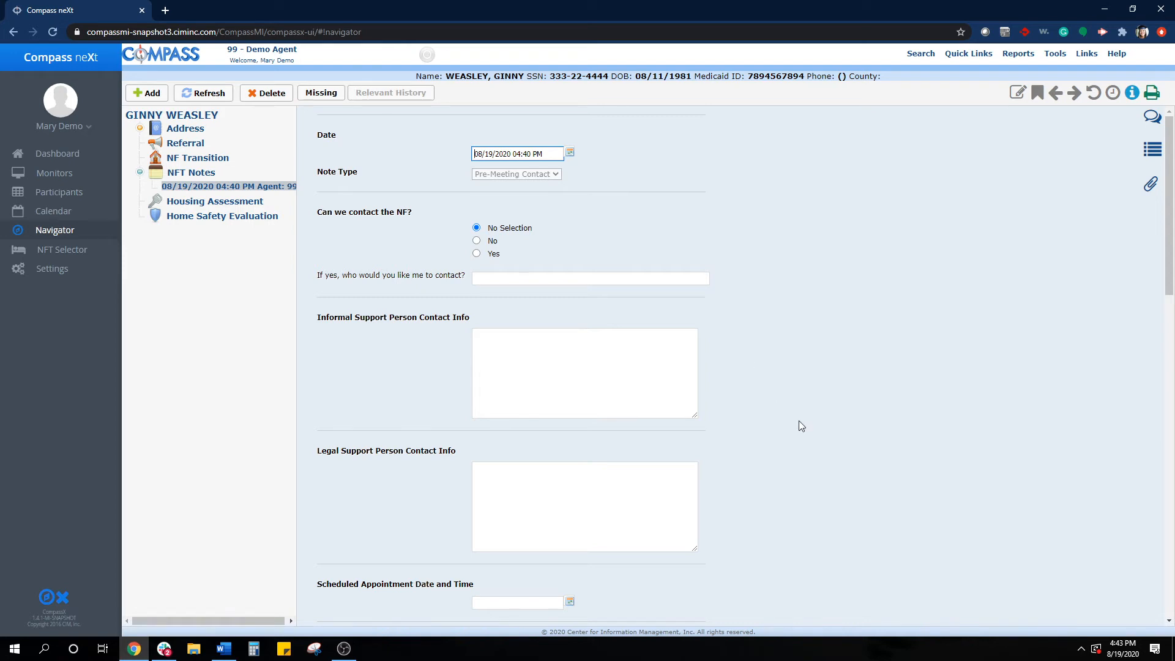
- Set the note's Contact Method to In-person
{"action": "scroll", "coordinate": [801, 426], "scroll_direction": "down", "scroll_amount": 8}
{"action": "scroll", "coordinate": [800, 422], "scroll_direction": "down", "scroll_amount": 3}
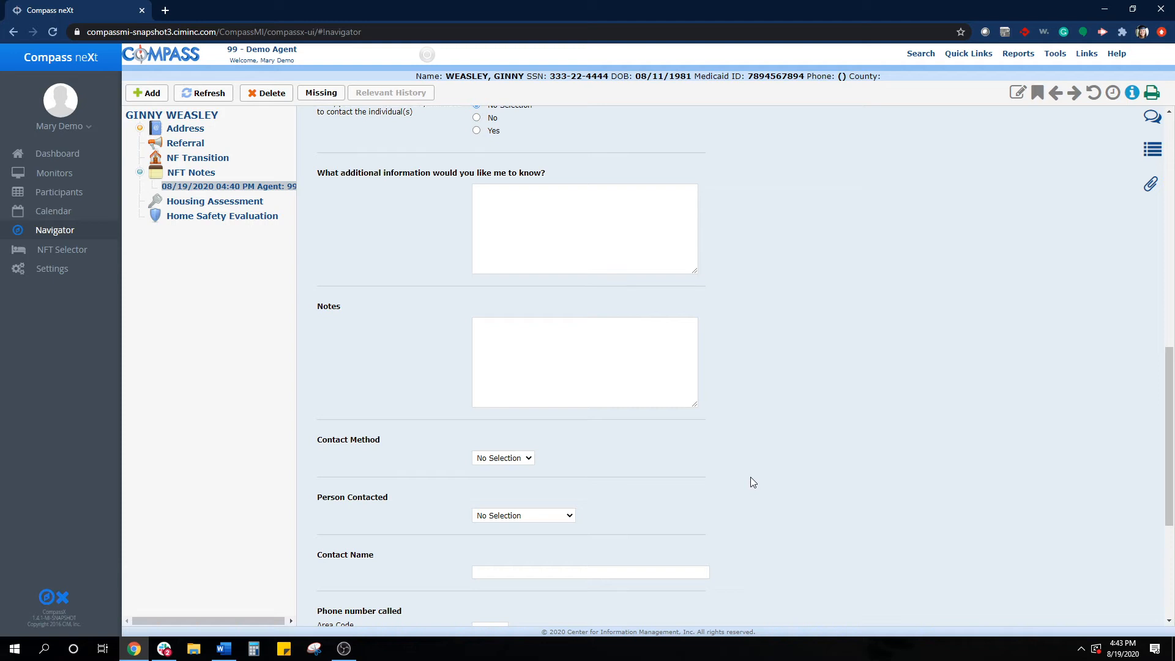
{"action": "left_click", "coordinate": [508, 460]}
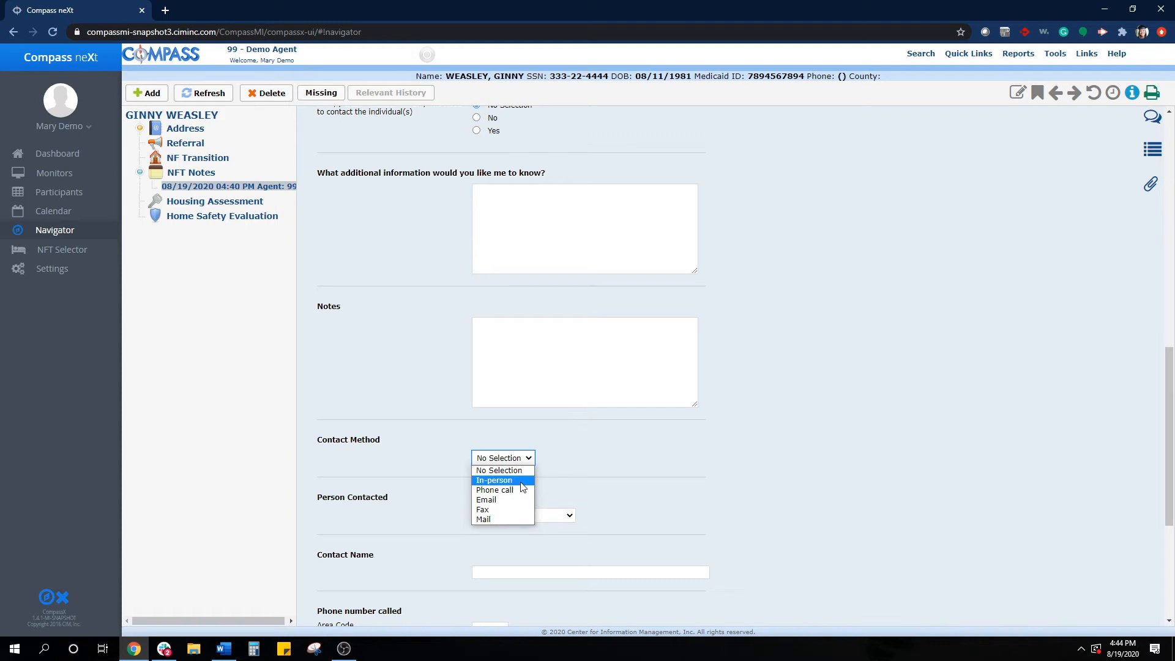
{"action": "left_click", "coordinate": [480, 483]}
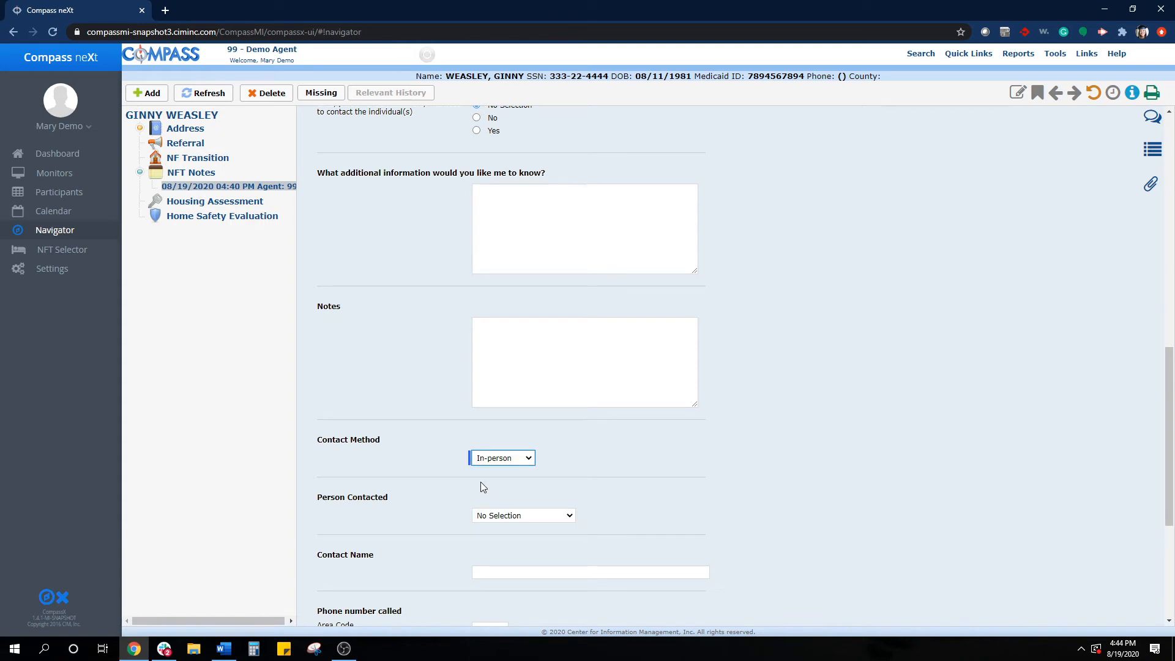
- Examine the note's informal and legal support contact, appointment, additional information, person contacted, phone, duration and stop date fields
{"action": "scroll", "coordinate": [481, 487], "scroll_direction": "up", "scroll_amount": 1}
{"action": "scroll", "coordinate": [481, 483], "scroll_direction": "up", "scroll_amount": 1}
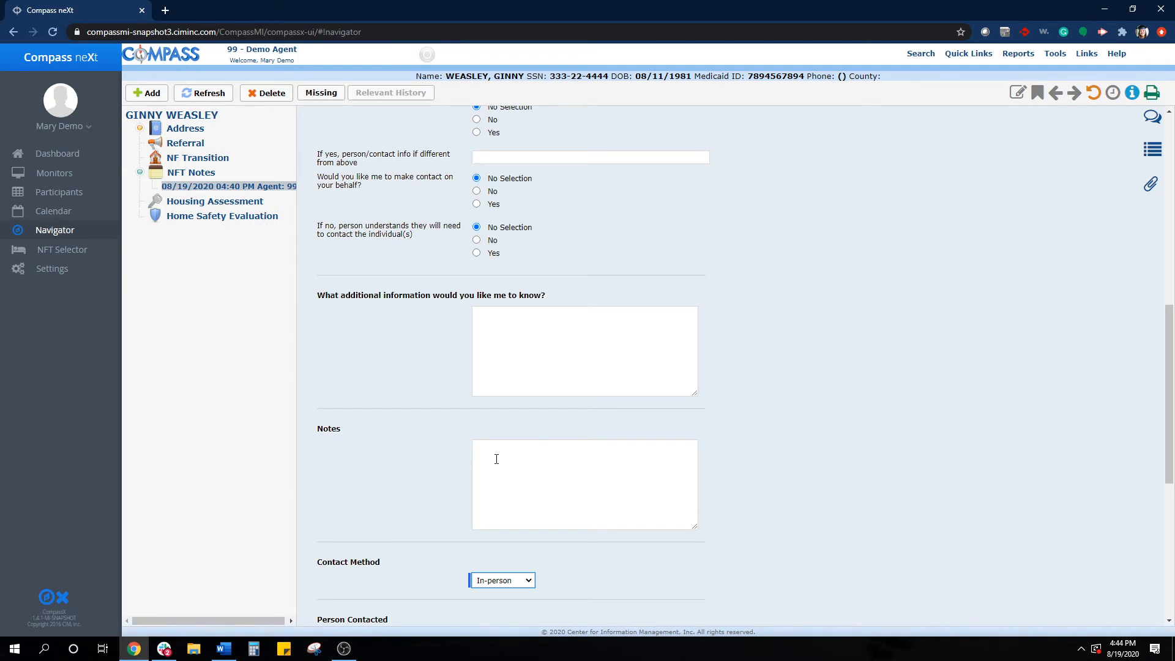
{"action": "scroll", "coordinate": [496, 459], "scroll_direction": "down", "scroll_amount": 2}
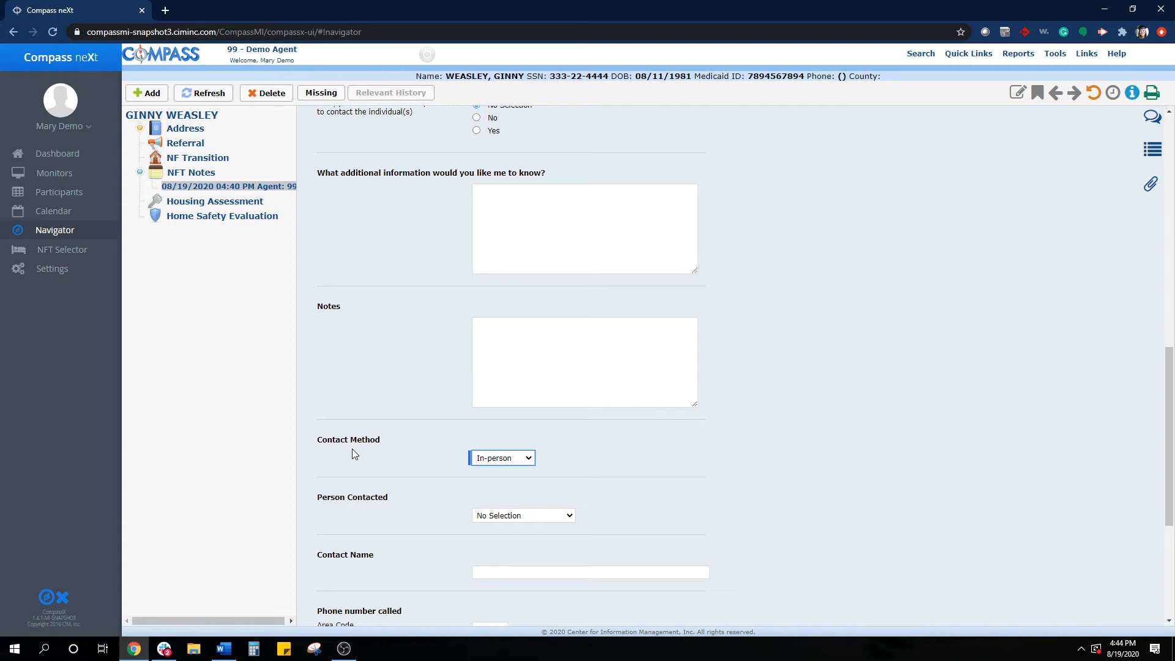
{"action": "scroll", "coordinate": [541, 422], "scroll_direction": "up", "scroll_amount": 6}
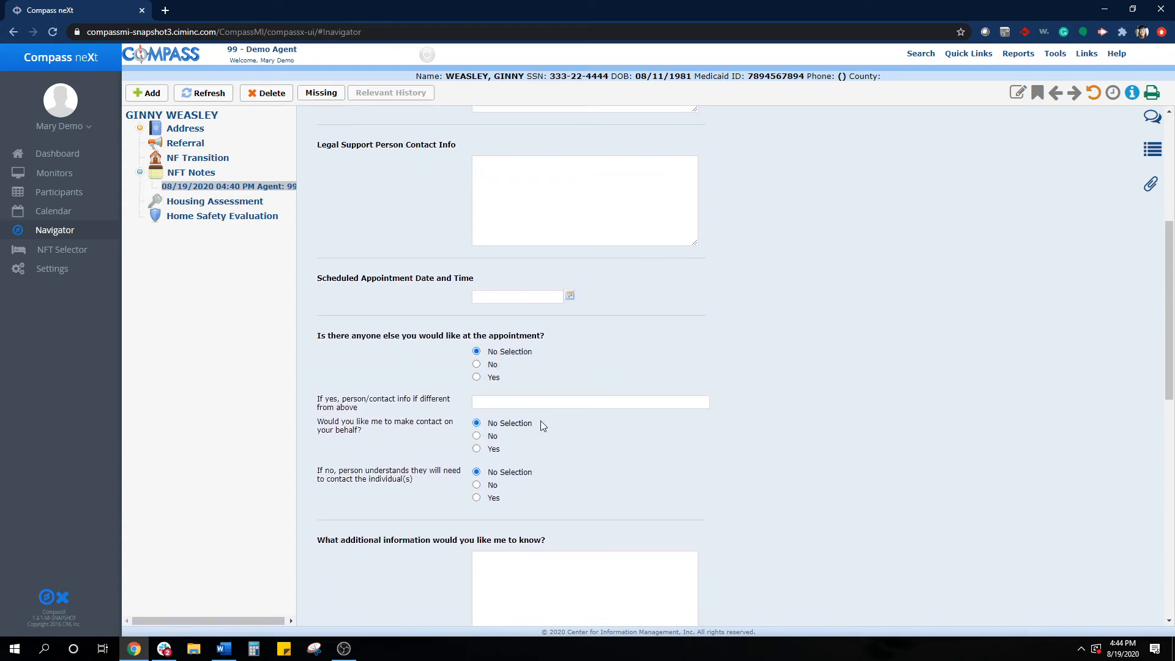
{"action": "scroll", "coordinate": [541, 420], "scroll_direction": "up", "scroll_amount": 5}
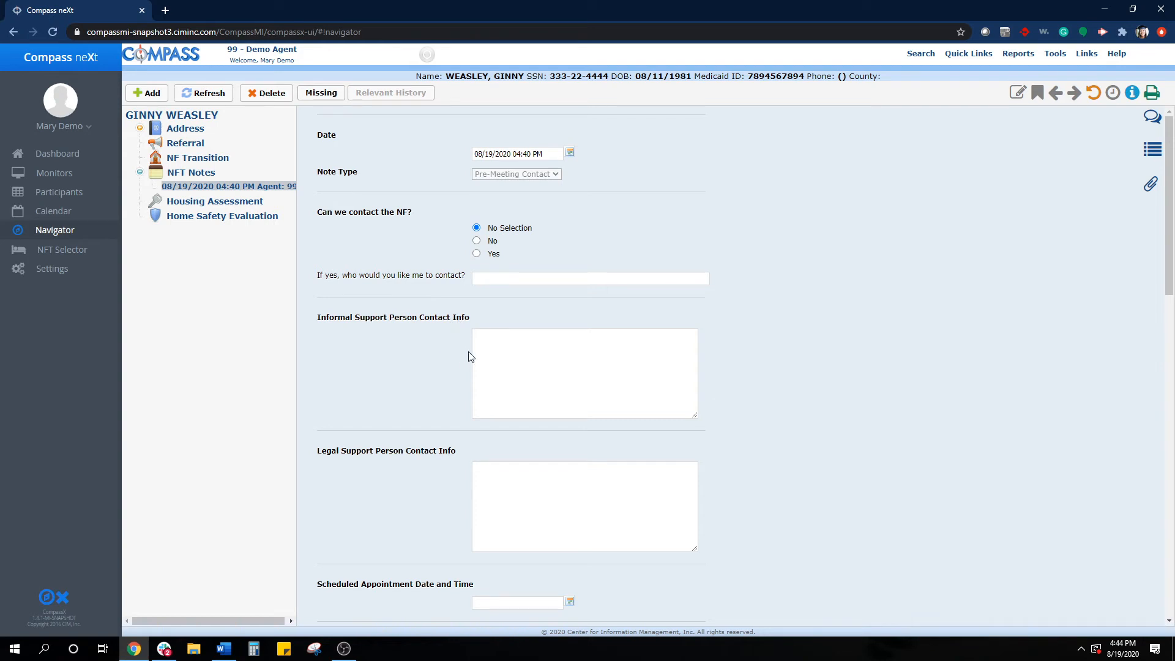
{"action": "left_click", "coordinate": [506, 358]}
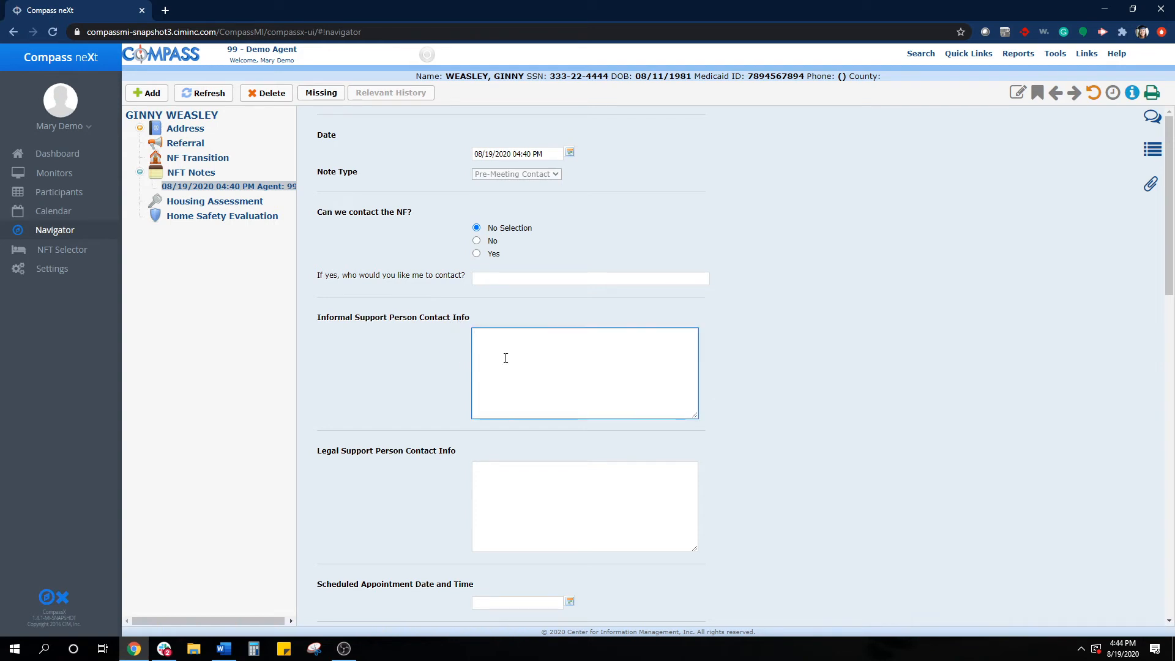
{"action": "left_click", "coordinate": [524, 480]}
{"action": "scroll", "coordinate": [523, 482], "scroll_direction": "down", "scroll_amount": 1}
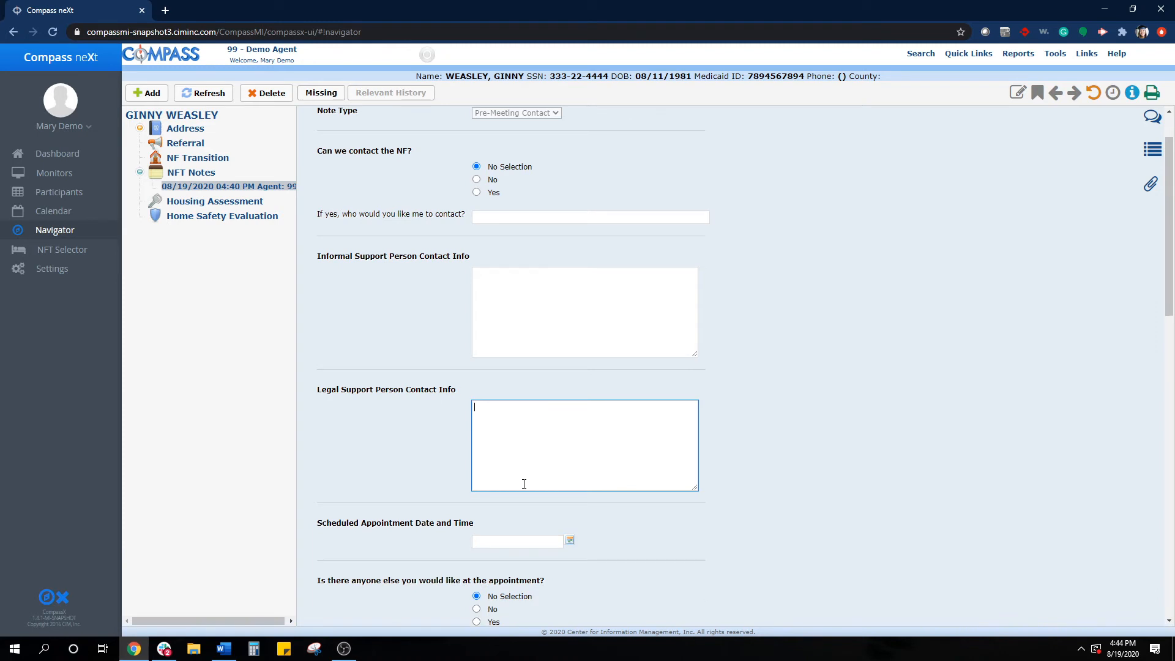
{"action": "scroll", "coordinate": [522, 483], "scroll_direction": "down", "scroll_amount": 1}
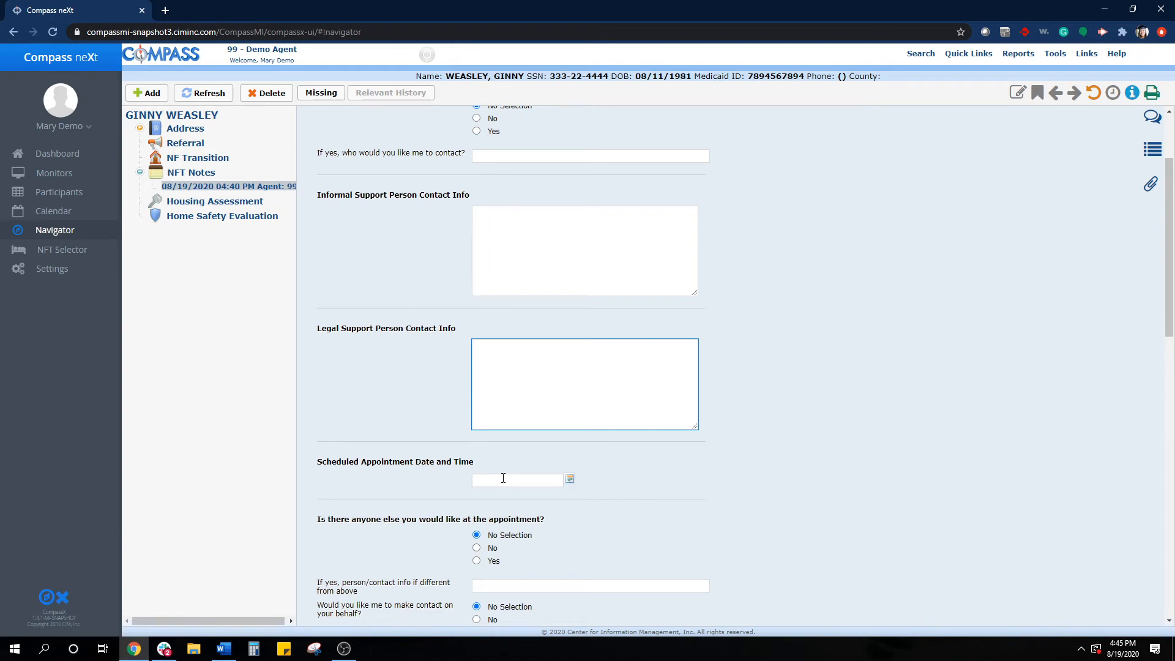
{"action": "scroll", "coordinate": [503, 478], "scroll_direction": "down", "scroll_amount": 2}
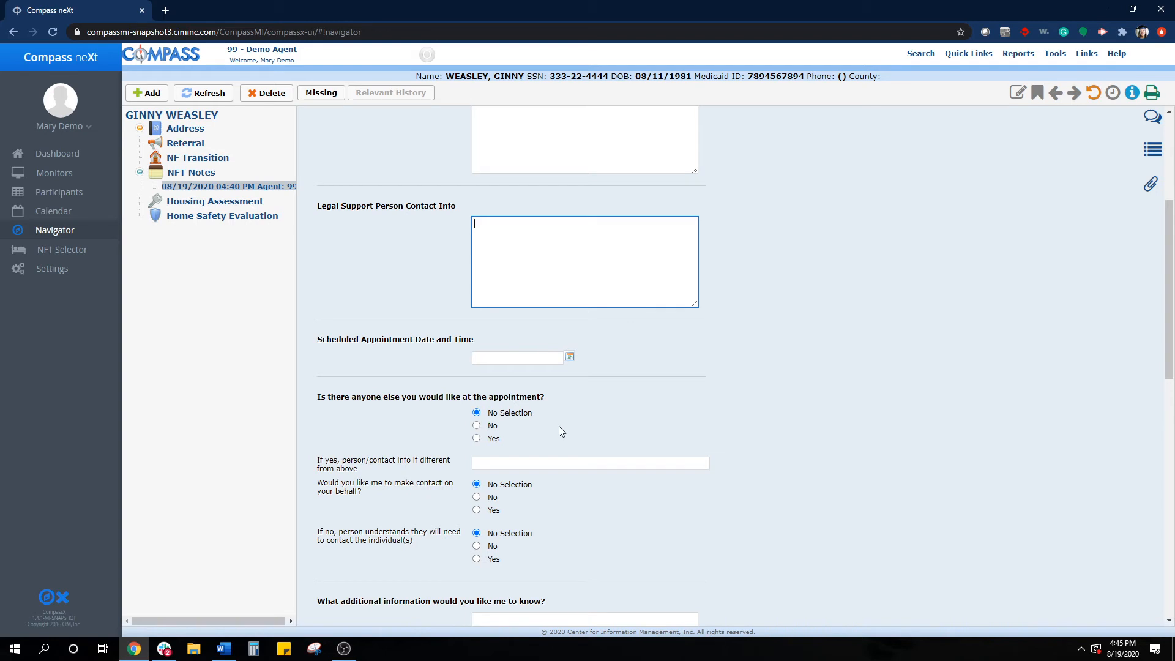
{"action": "scroll", "coordinate": [559, 426], "scroll_direction": "down", "scroll_amount": 2}
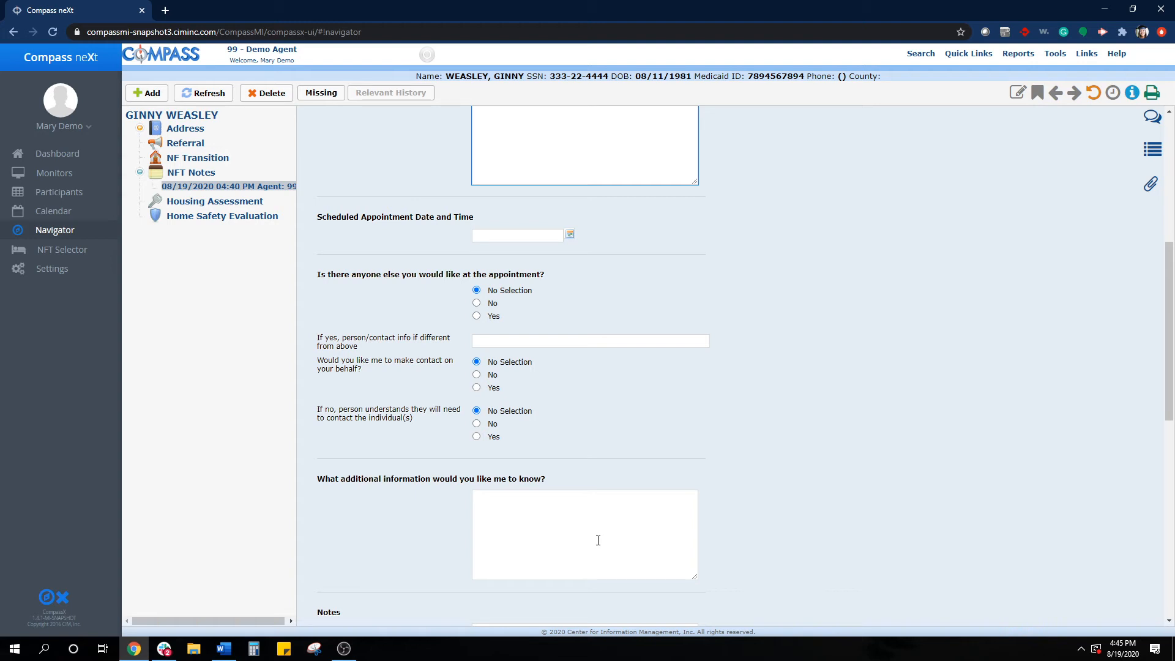
{"action": "scroll", "coordinate": [598, 541], "scroll_direction": "down", "scroll_amount": 5}
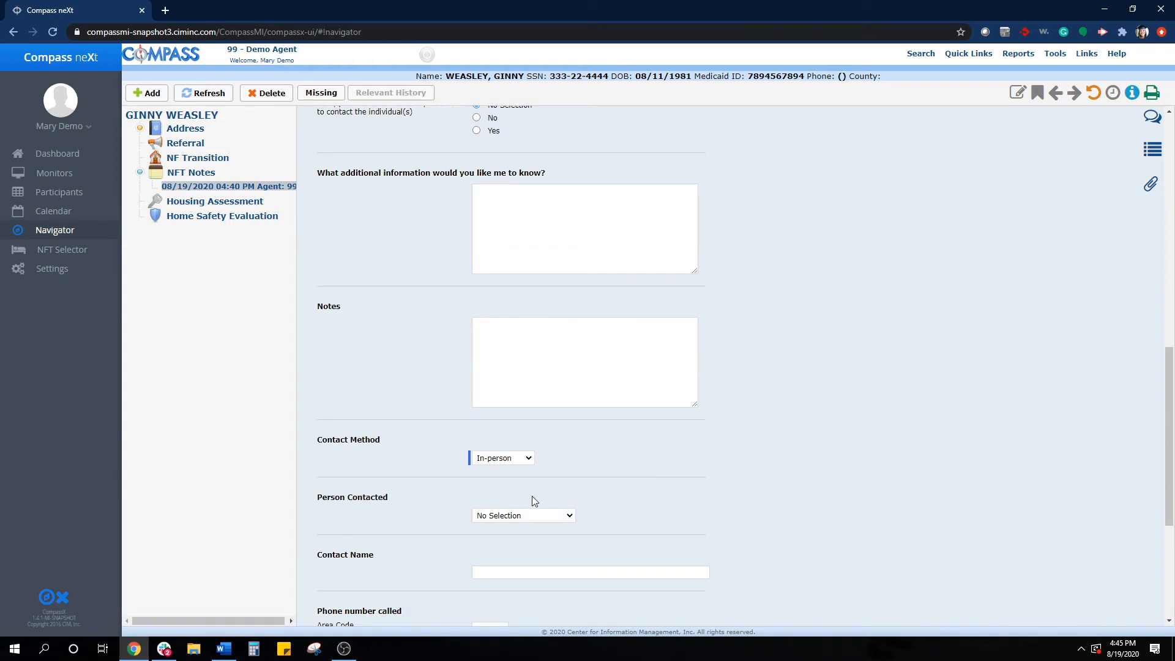
{"action": "scroll", "coordinate": [532, 499], "scroll_direction": "down", "scroll_amount": 1}
{"action": "scroll", "coordinate": [531, 501], "scroll_direction": "down", "scroll_amount": 2}
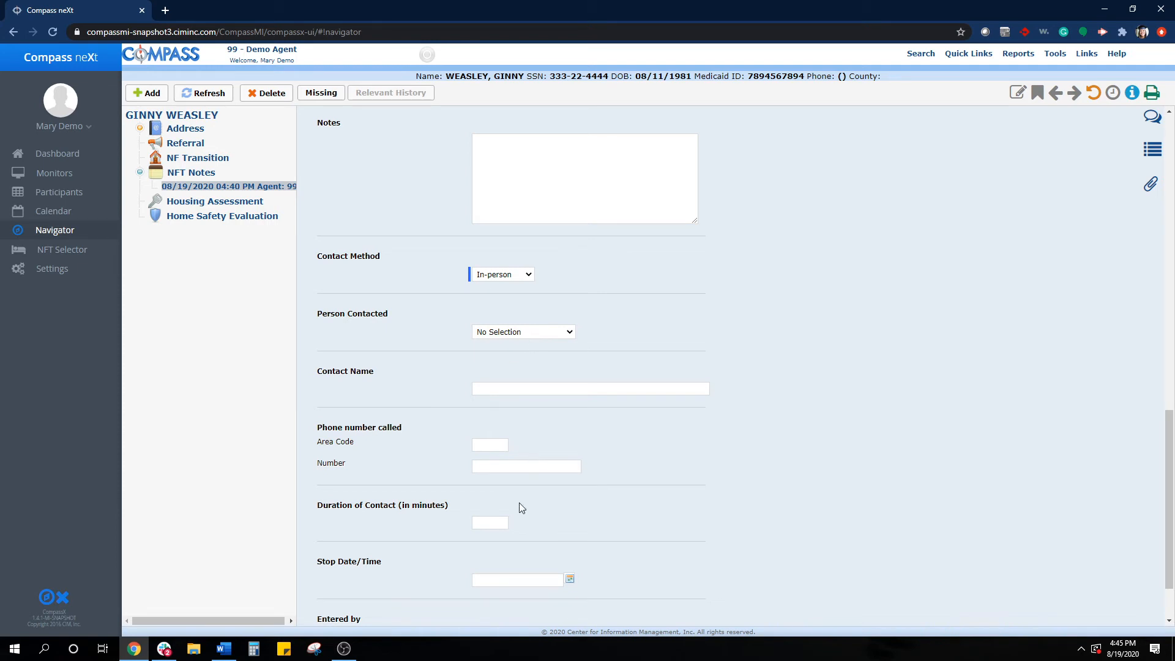
{"action": "scroll", "coordinate": [513, 504], "scroll_direction": "down", "scroll_amount": 1}
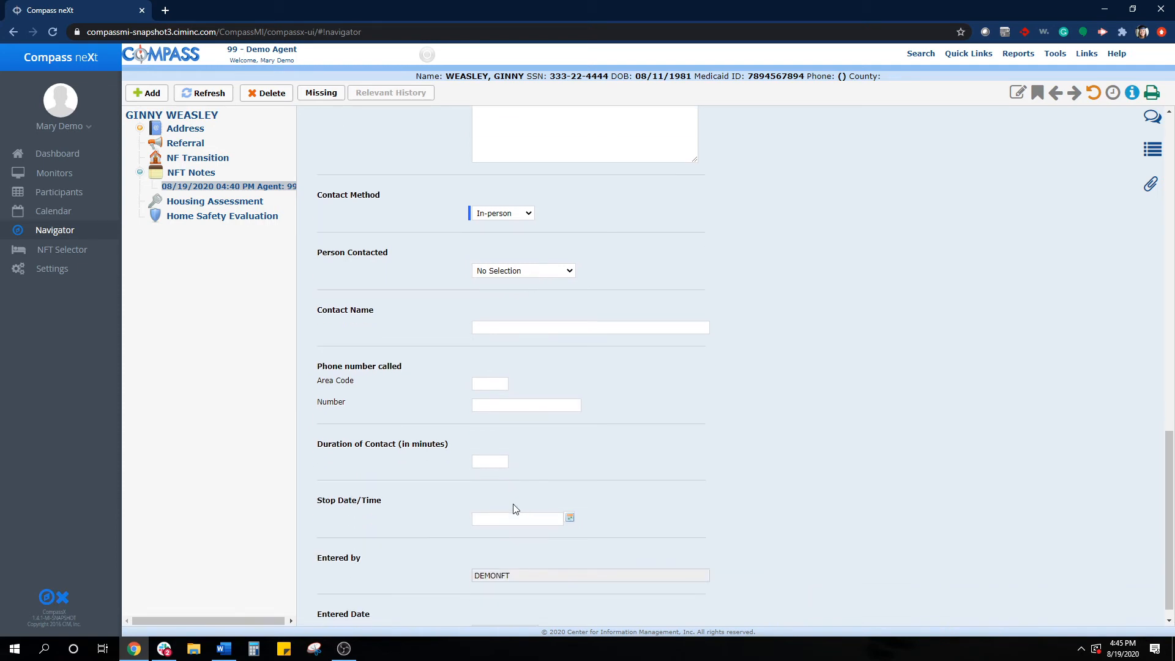
- Check the Duration of Contact and Stop Date/Time fields at the end of the Pre-Meeting Contact note
{"action": "scroll", "coordinate": [514, 506], "scroll_direction": "down", "scroll_amount": 1}
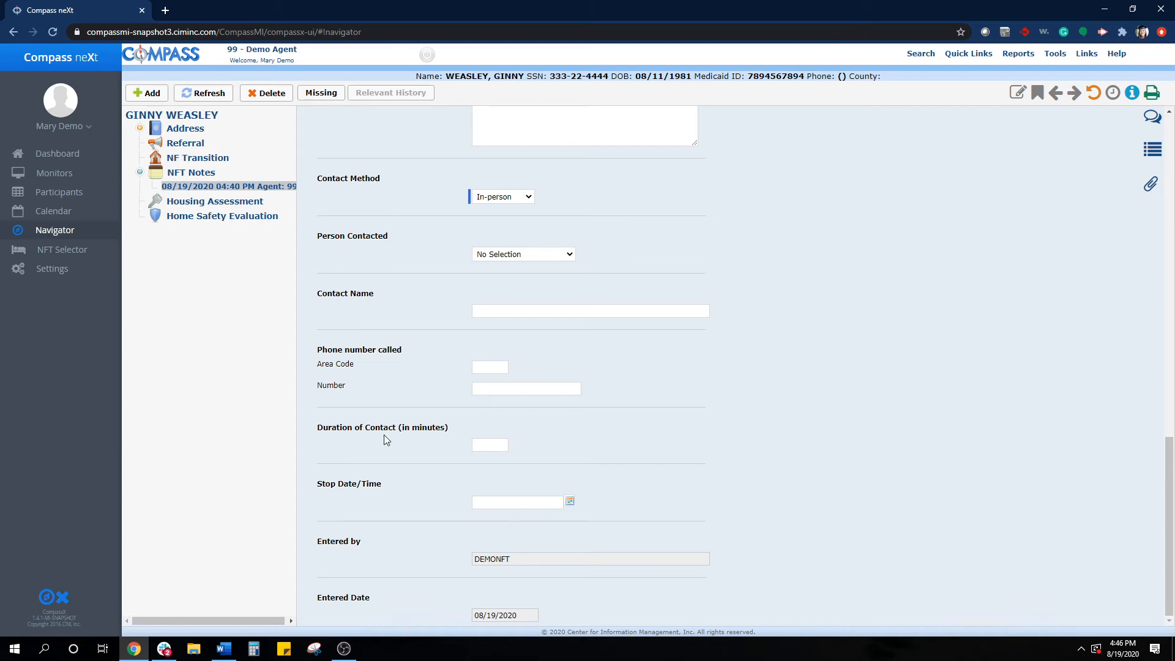
{"action": "left_click", "coordinate": [491, 446]}
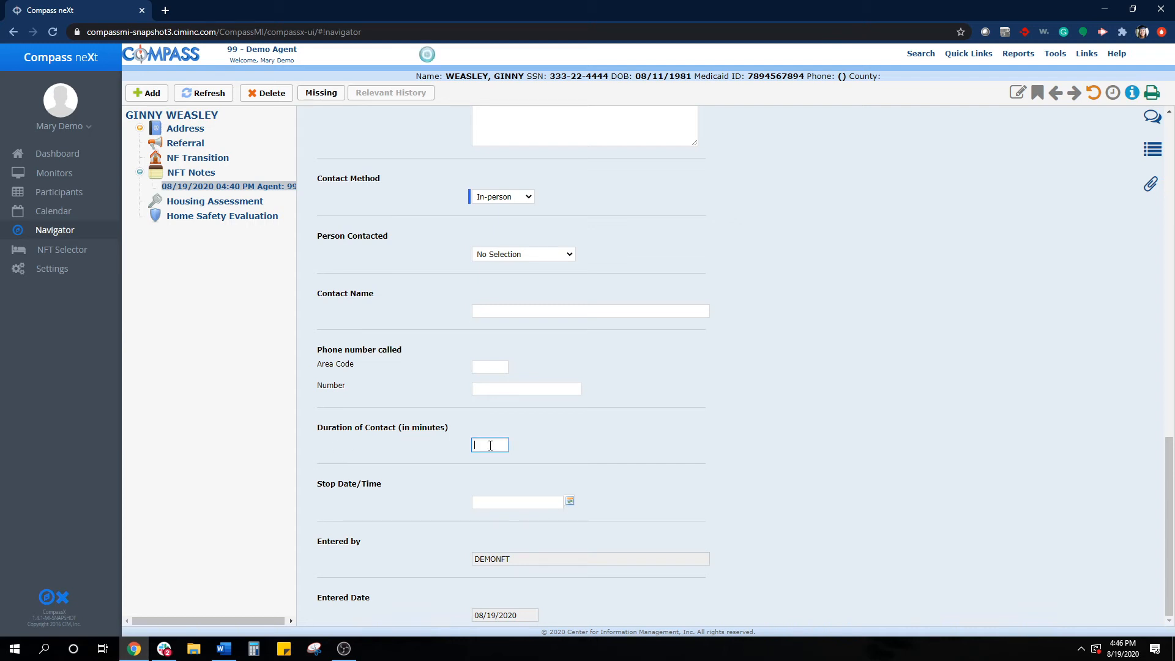
{"action": "left_click", "coordinate": [512, 506]}
{"action": "scroll", "coordinate": [777, 405], "scroll_direction": "up", "scroll_amount": 15}
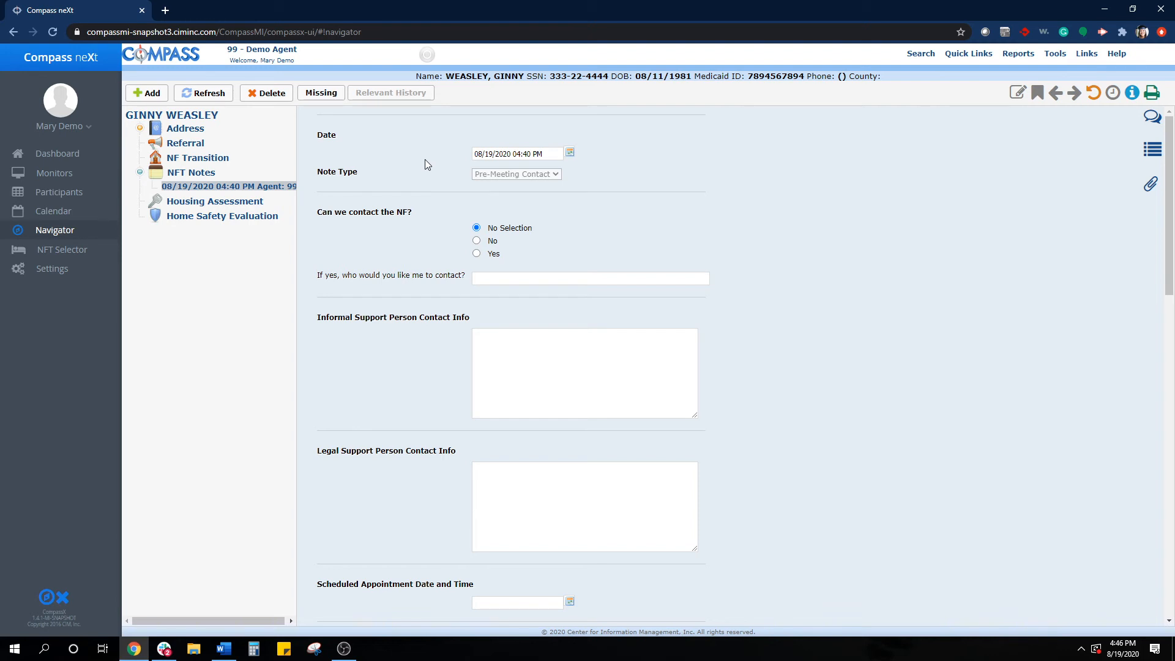
- Add another NFT note of type Standard, keeping the default date and time
{"action": "left_click", "coordinate": [155, 99]}
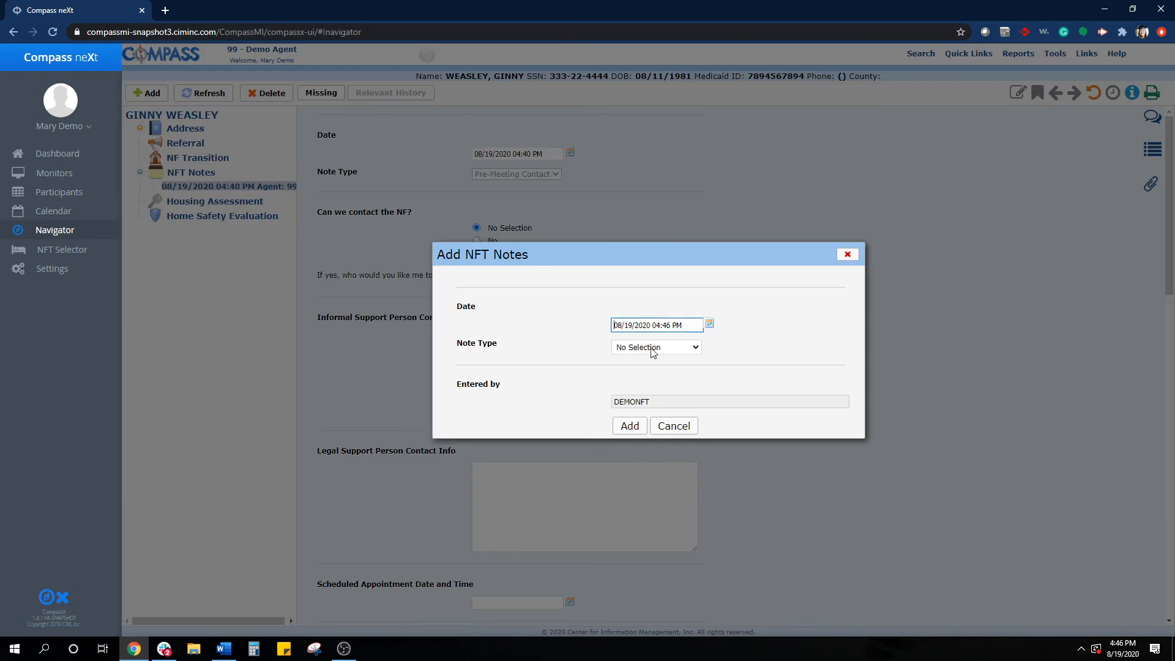
{"action": "left_click", "coordinate": [652, 348]}
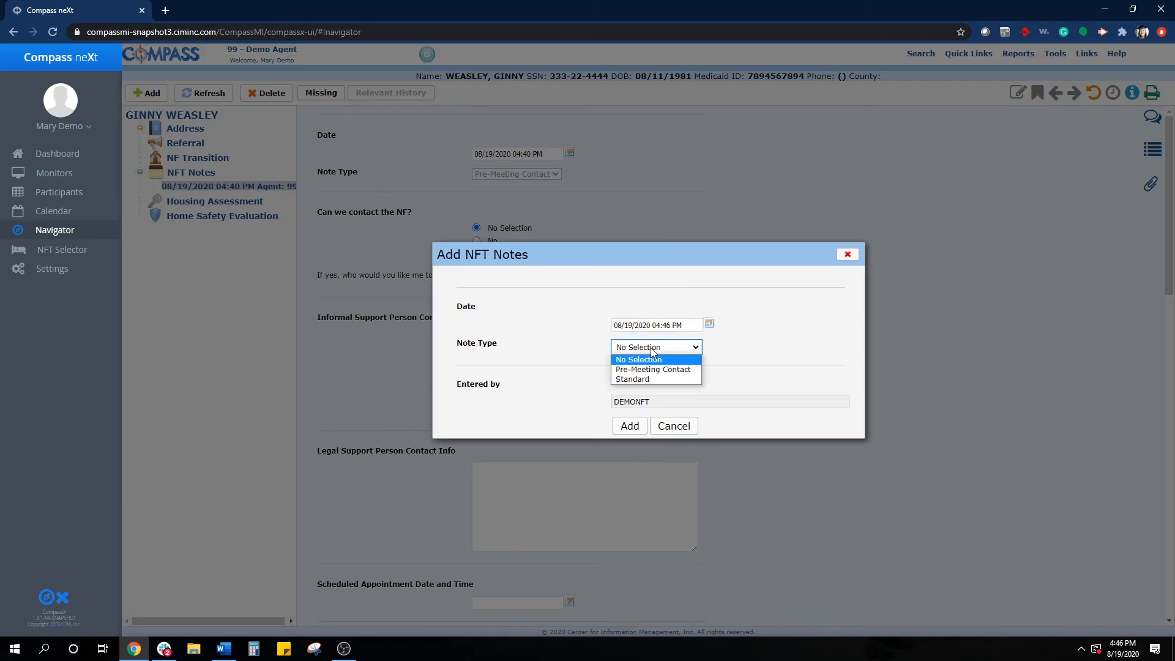
{"action": "left_click", "coordinate": [651, 380]}
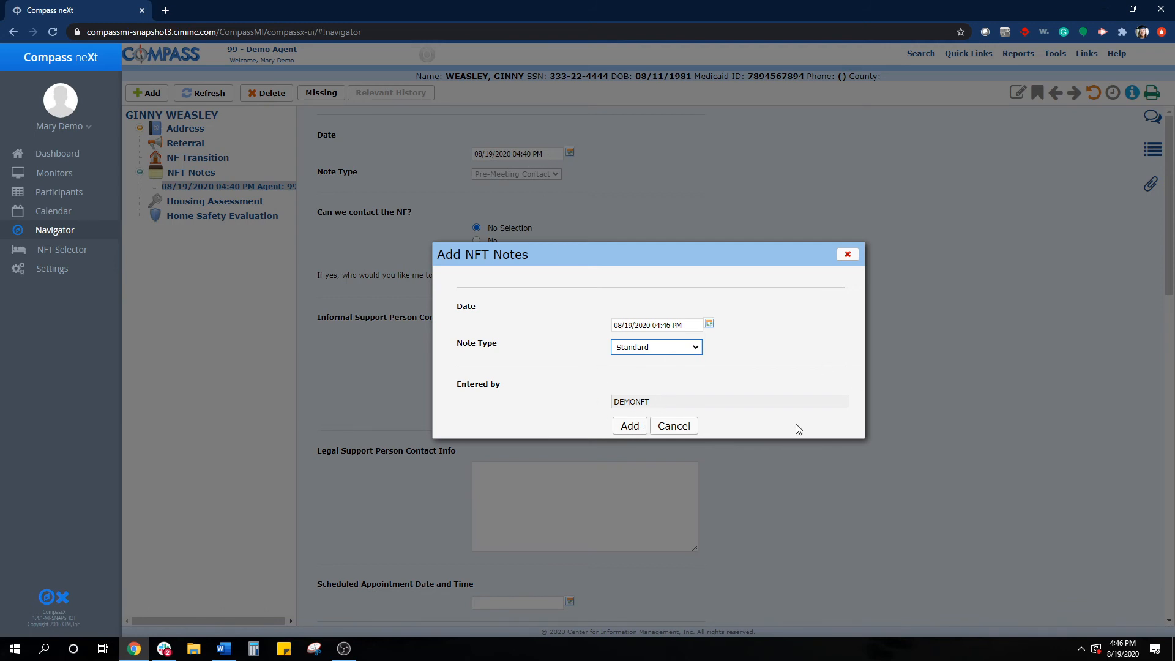
{"action": "left_click", "coordinate": [637, 429]}
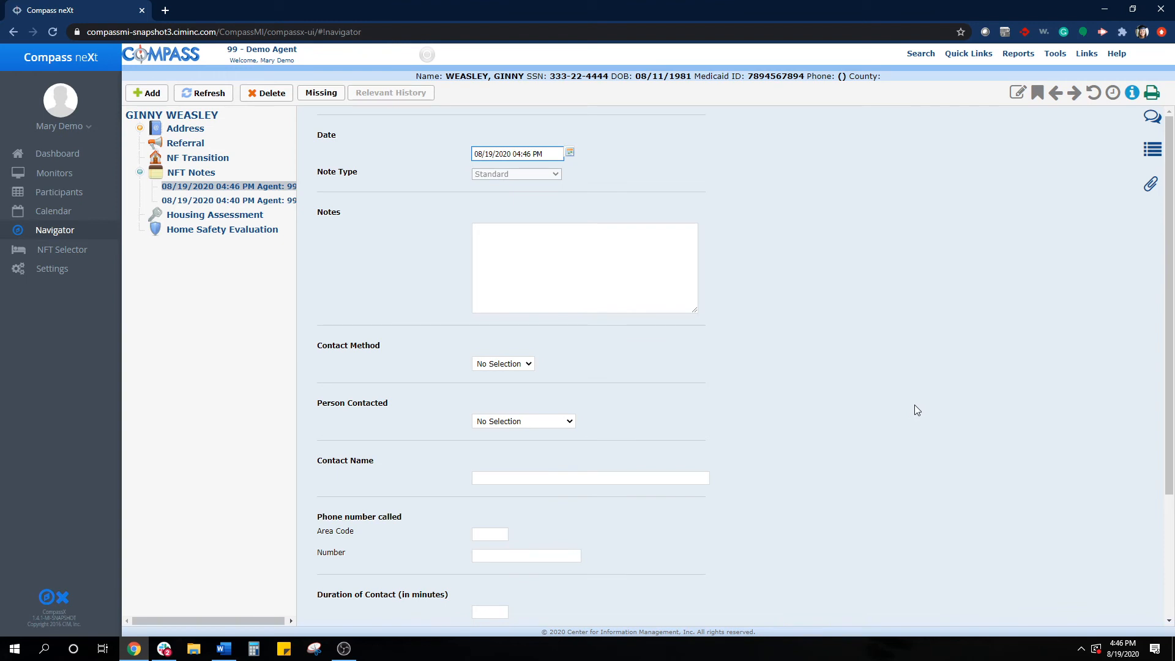
- Look over the Standard note's fields and open the participant's NFT Notes section
{"action": "scroll", "coordinate": [664, 575], "scroll_direction": "down", "scroll_amount": 3}
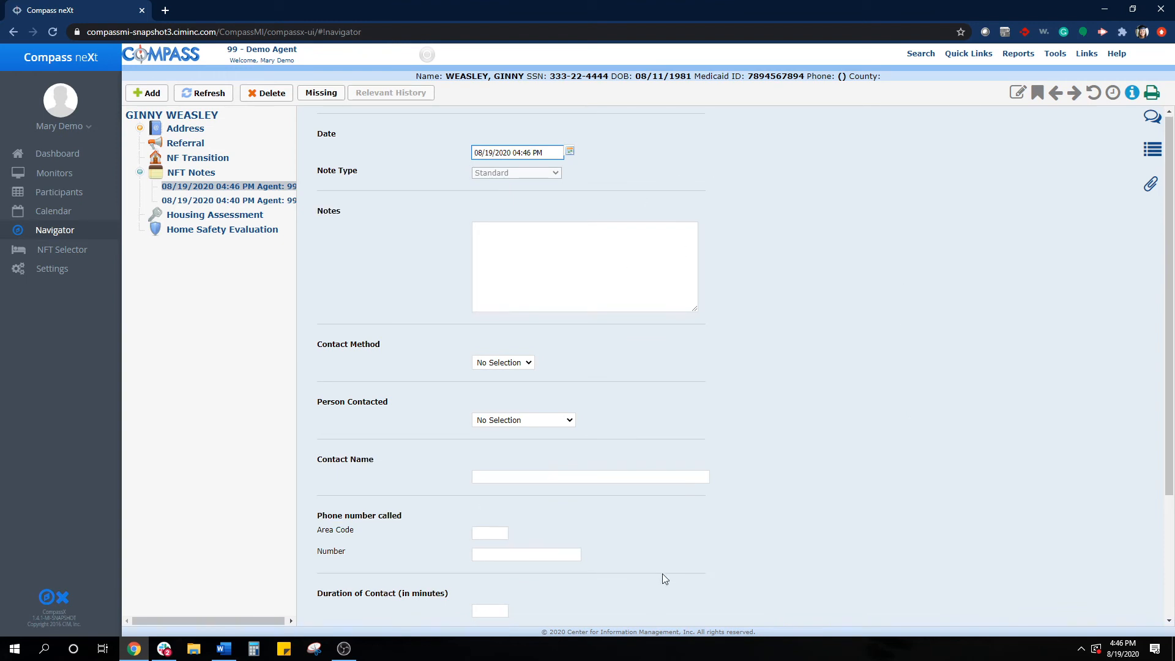
{"action": "scroll", "coordinate": [663, 574], "scroll_direction": "up", "scroll_amount": 3}
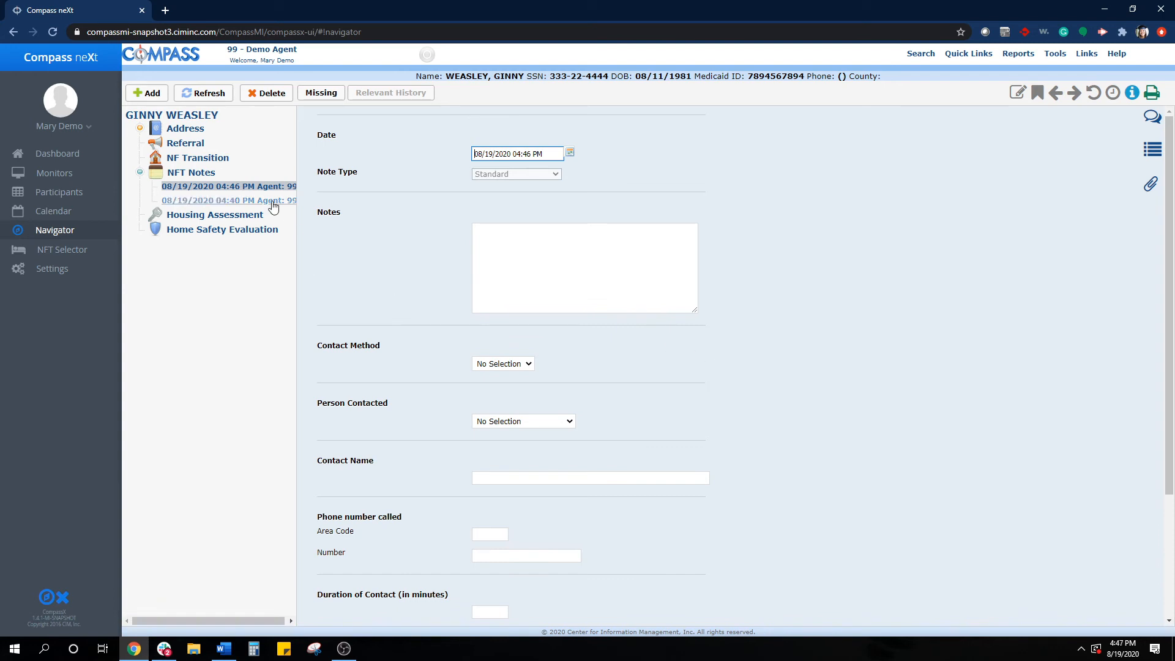
{"action": "left_click", "coordinate": [182, 177]}
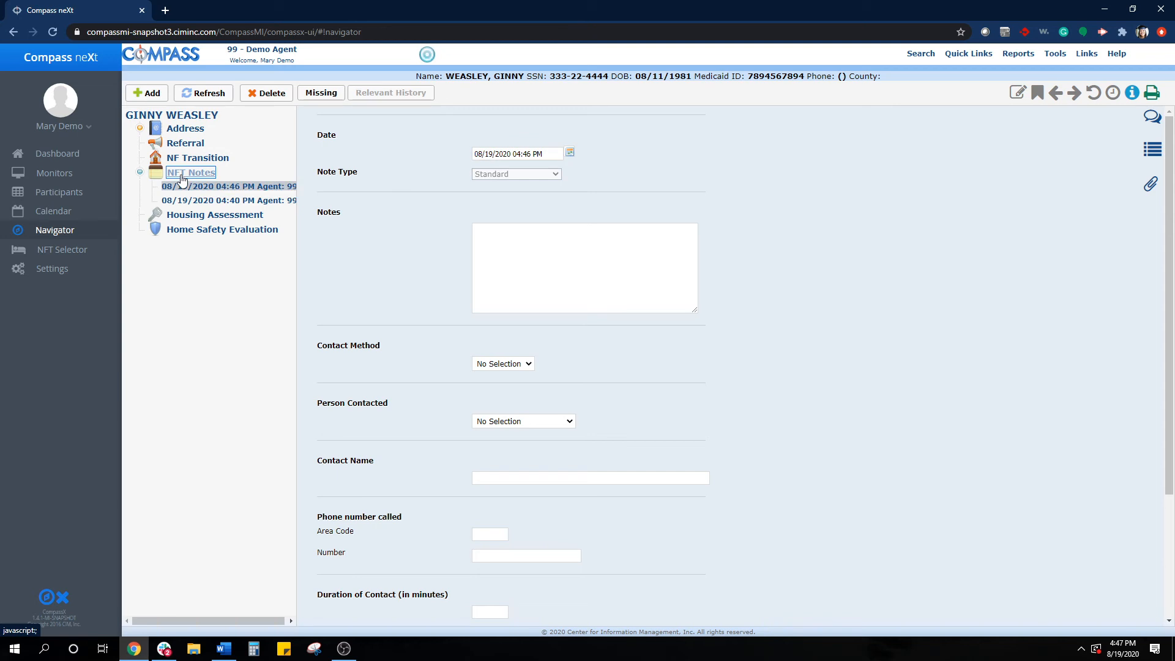